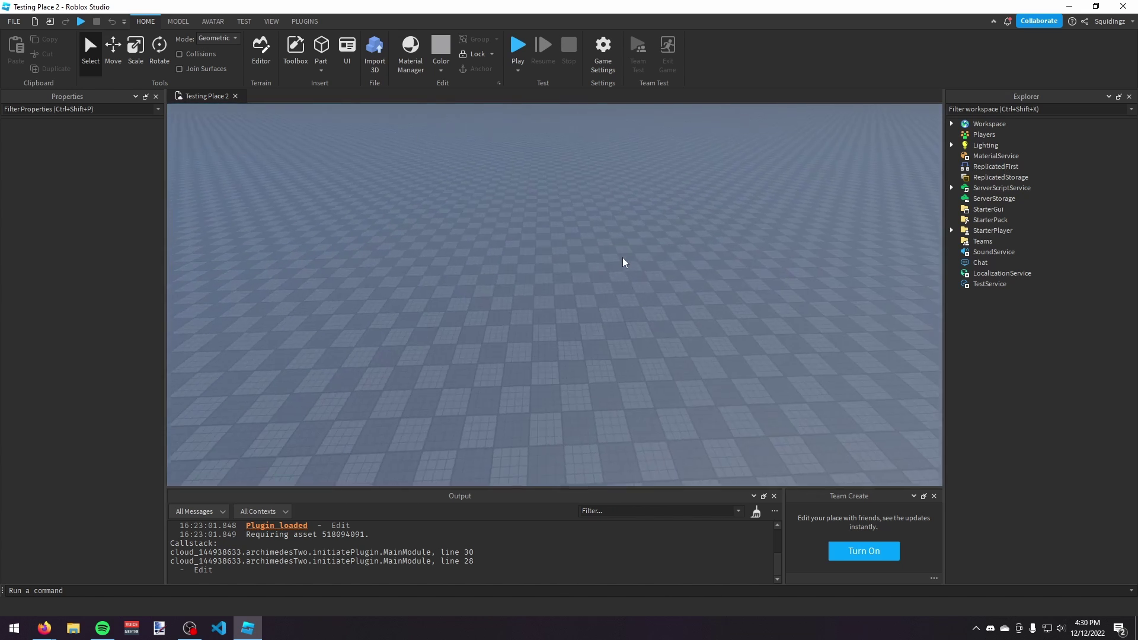
- Insert a ScreenGui into StarterGui and turn on IgnoreGuiInset
mouse_move(1011, 207)
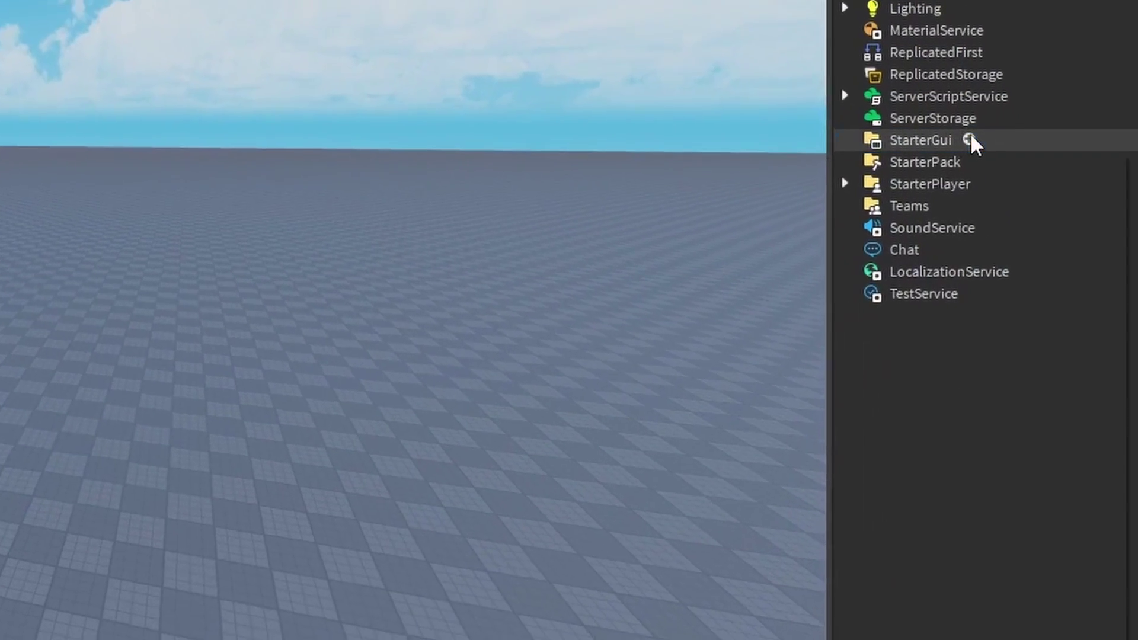
left_click(969, 140)
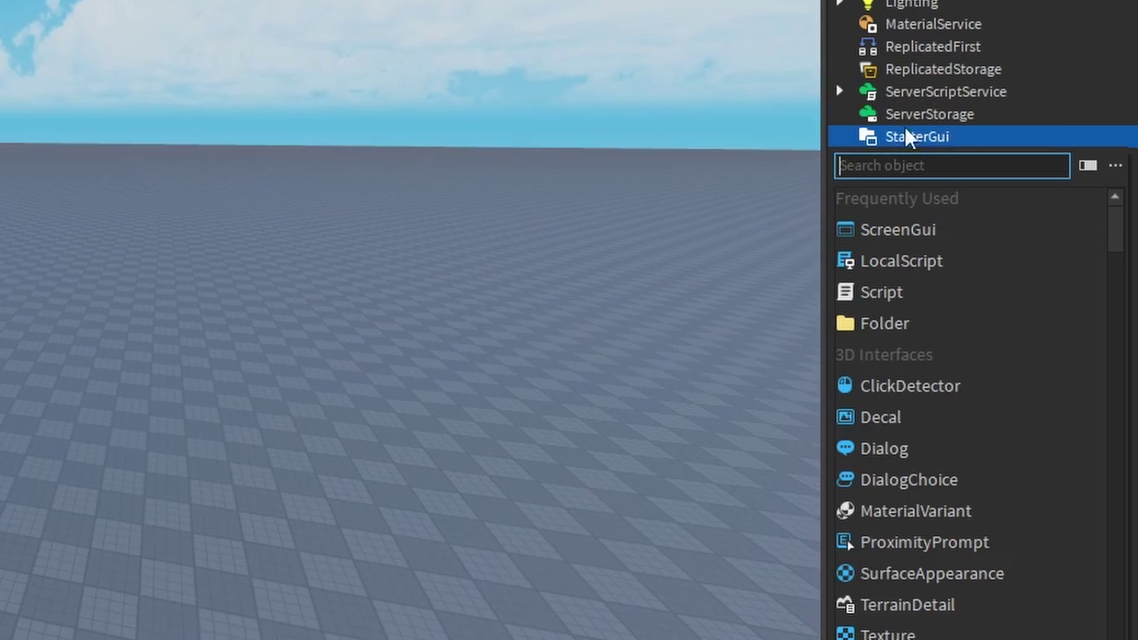
left_click(930, 235)
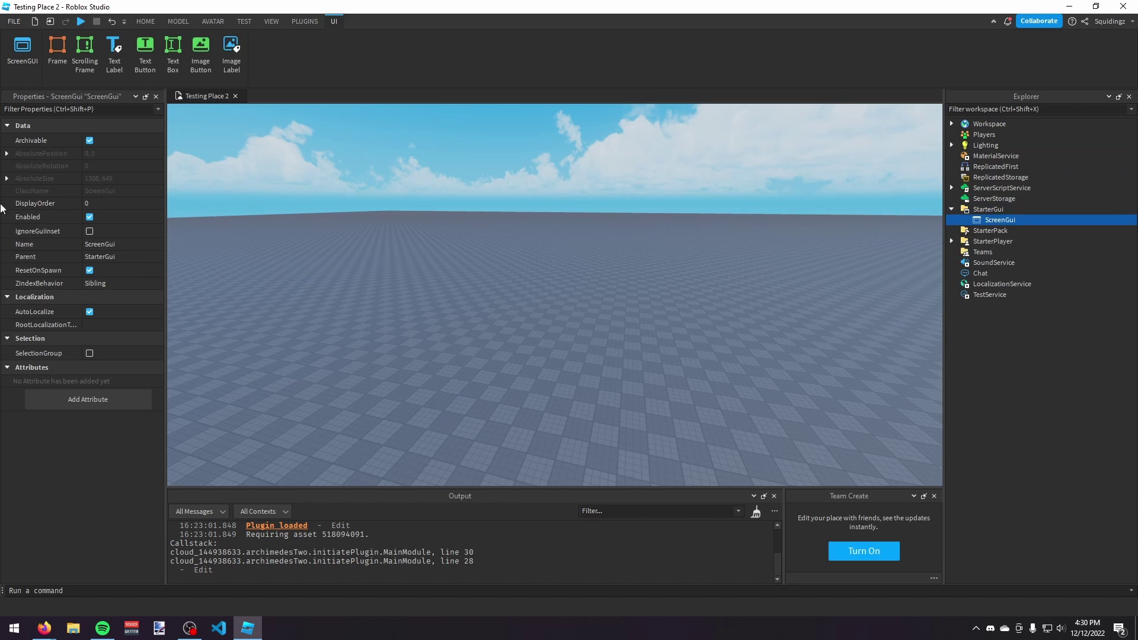
left_click(90, 231)
- Rename the ScreenGui to DonationGui
left_click(127, 244)
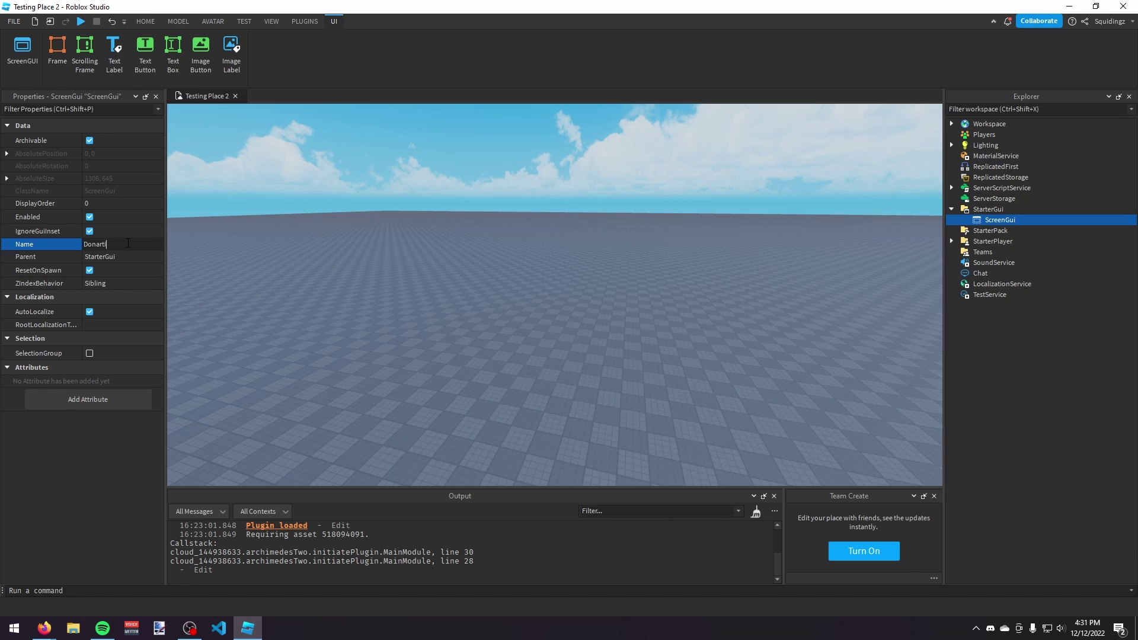
type("DonationGui")
key("Return")
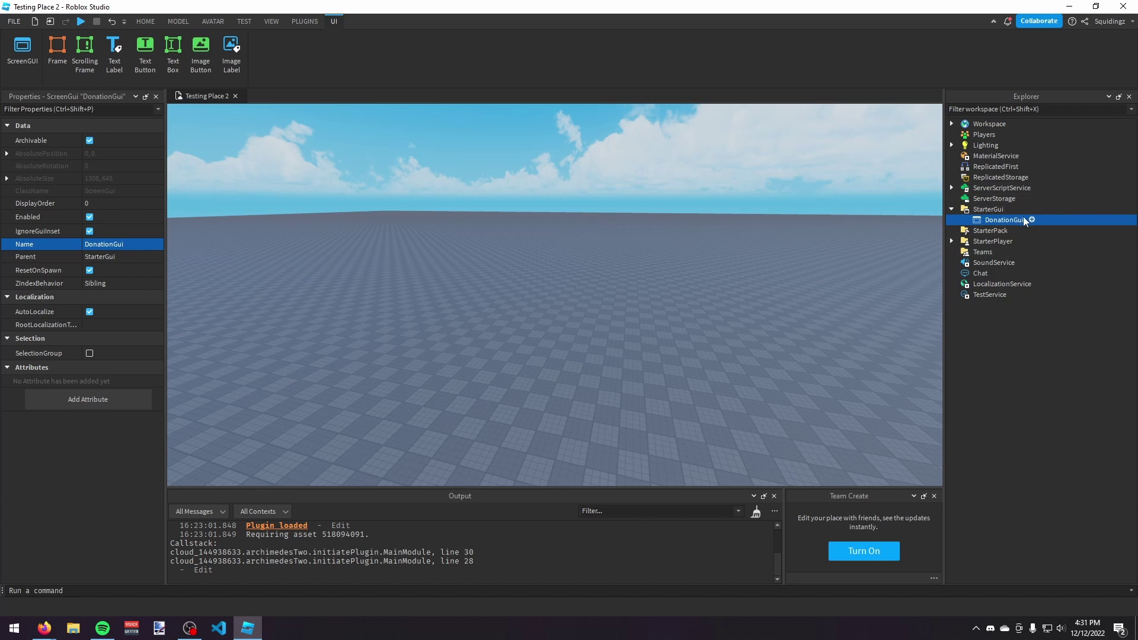
left_click(1032, 220)
- Add a Frame to DonationGui with an initial half-screen size of {0.5,0},{0.5,0}
left_click(983, 250)
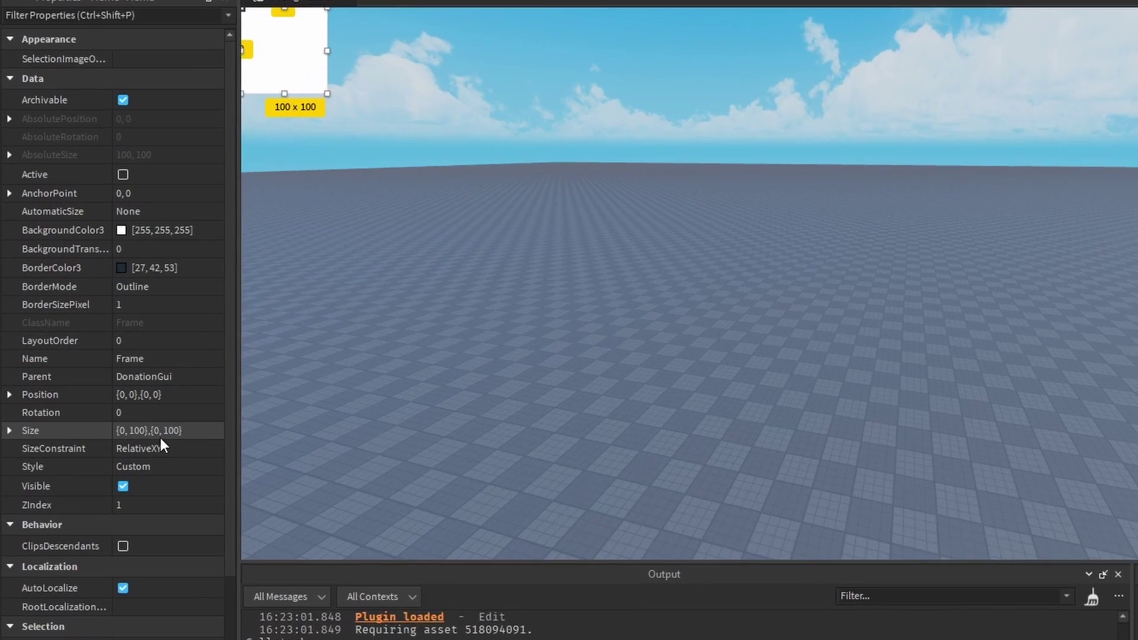
left_click(112, 397)
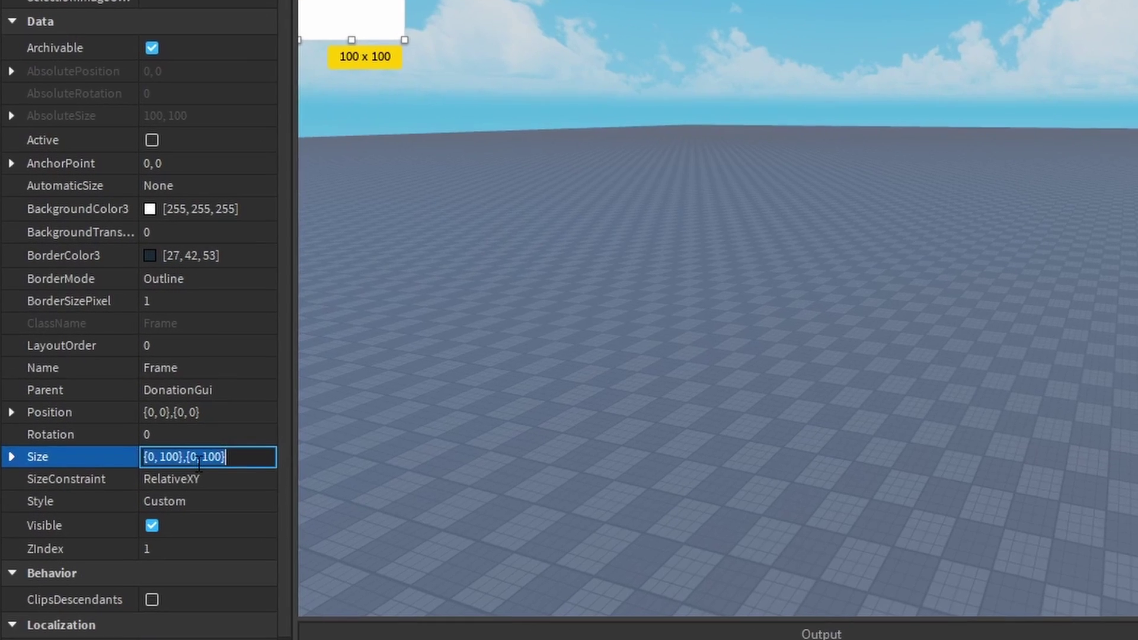
type(".5, ")
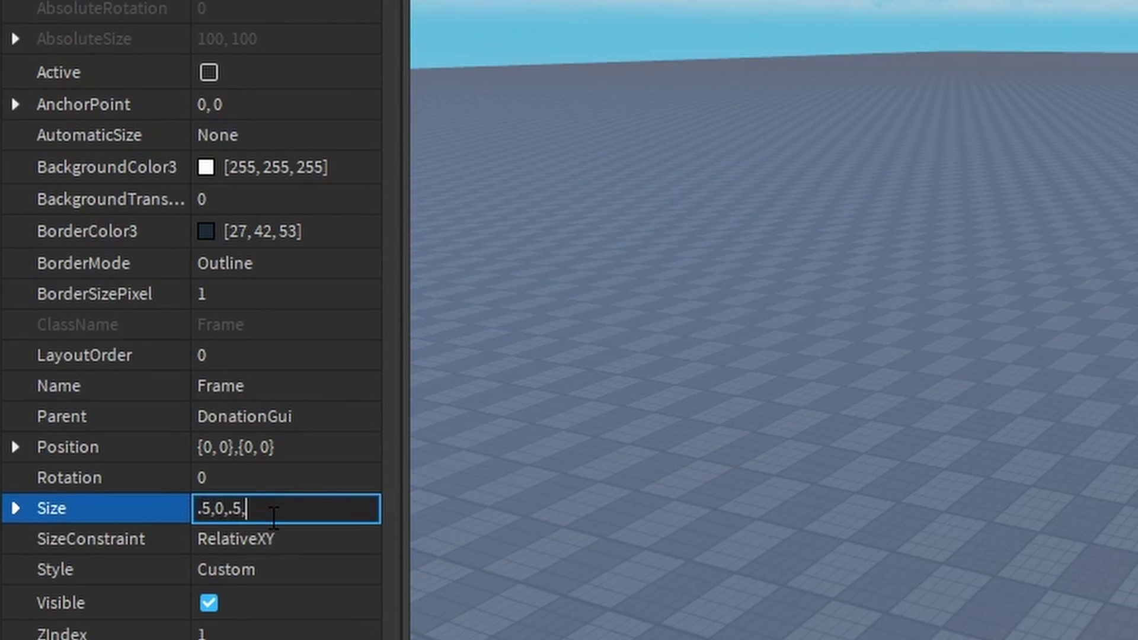
type("0},{0.5,")
key("Return")
- Center the Frame with AnchorPoint 0.5, 0.5 and Position {0.5,0},{0.5,0}
left_click(245, 102)
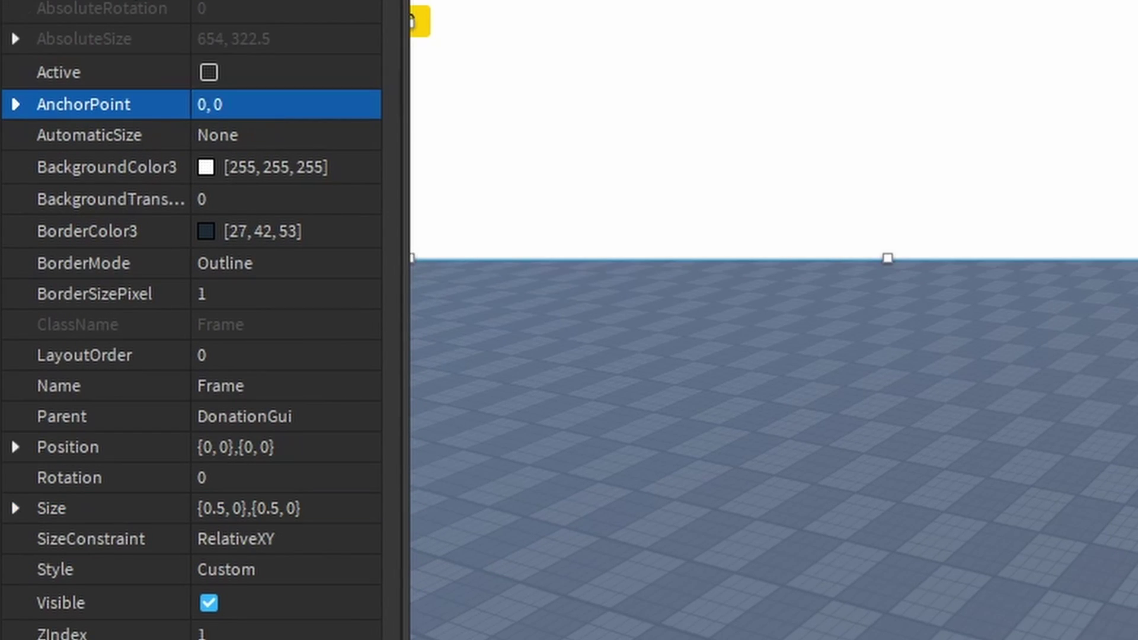
left_click(257, 100)
type(".5,.5")
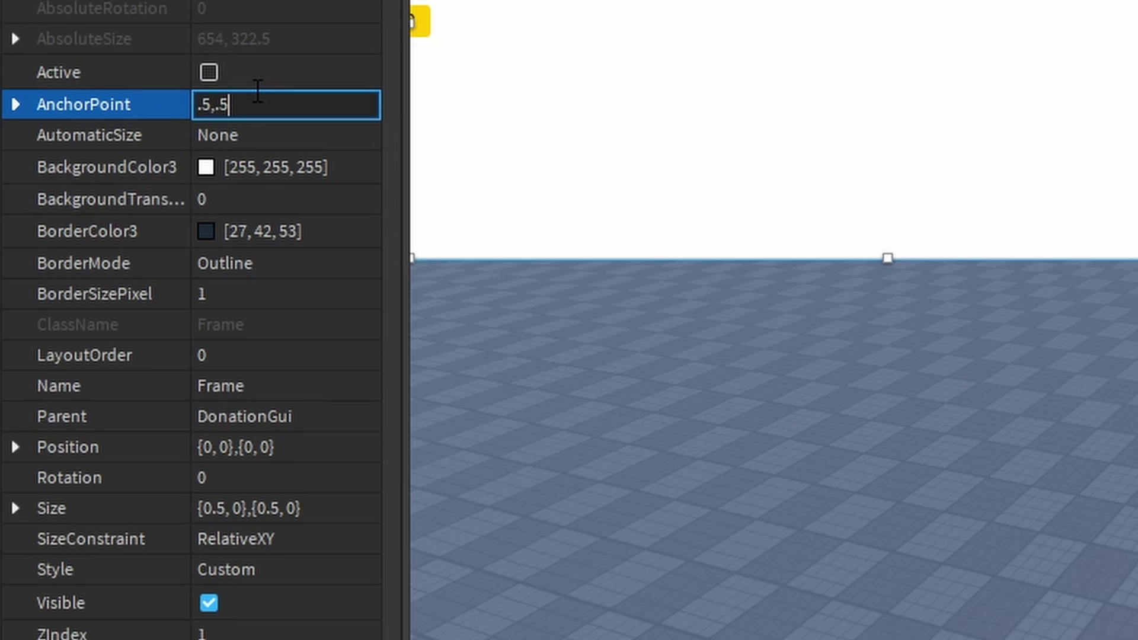
key("Return")
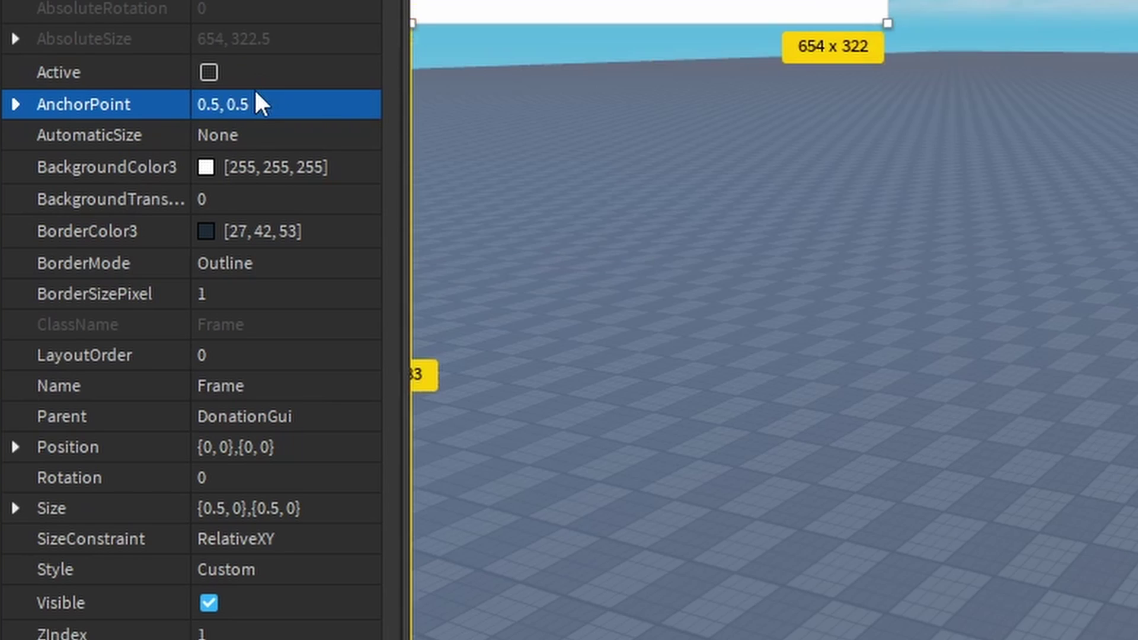
double_click(299, 446)
type("0.5, ")
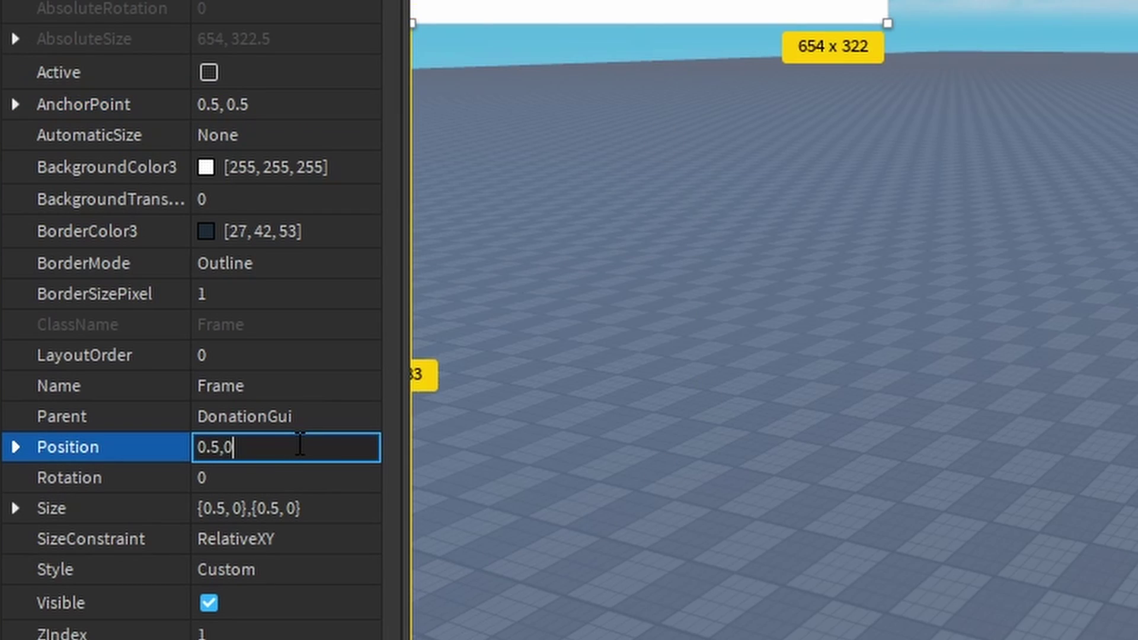
type("0},{0.5, 0")
key("Return")
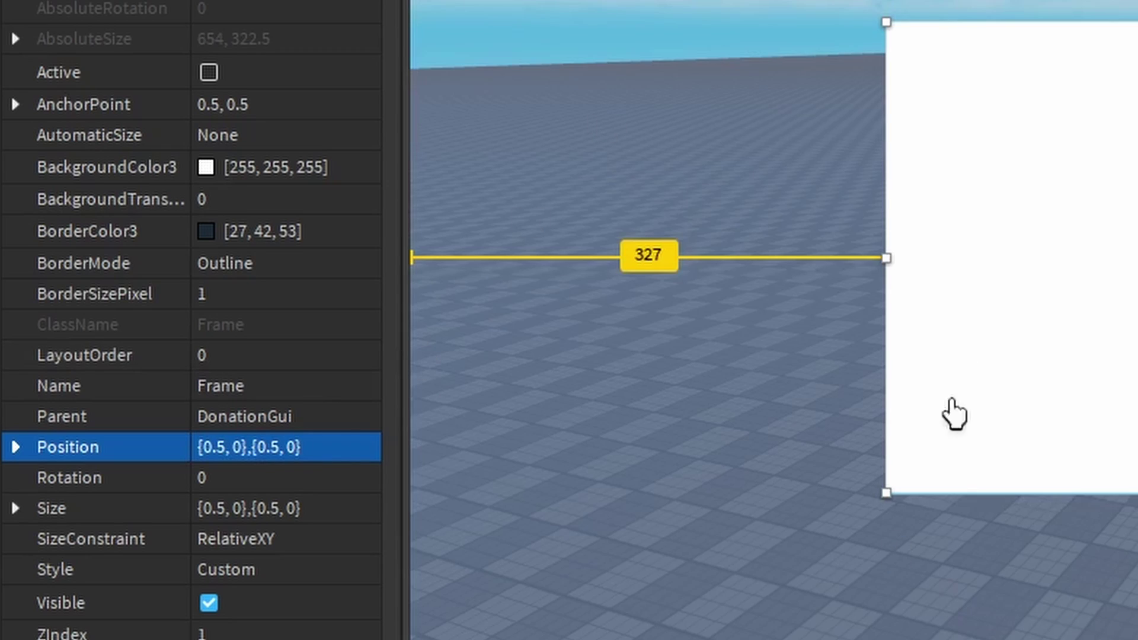
- Resize the Frame to {0.3,0},{0.6,0}
left_click(271, 511)
key("BackSpace")
type("3")
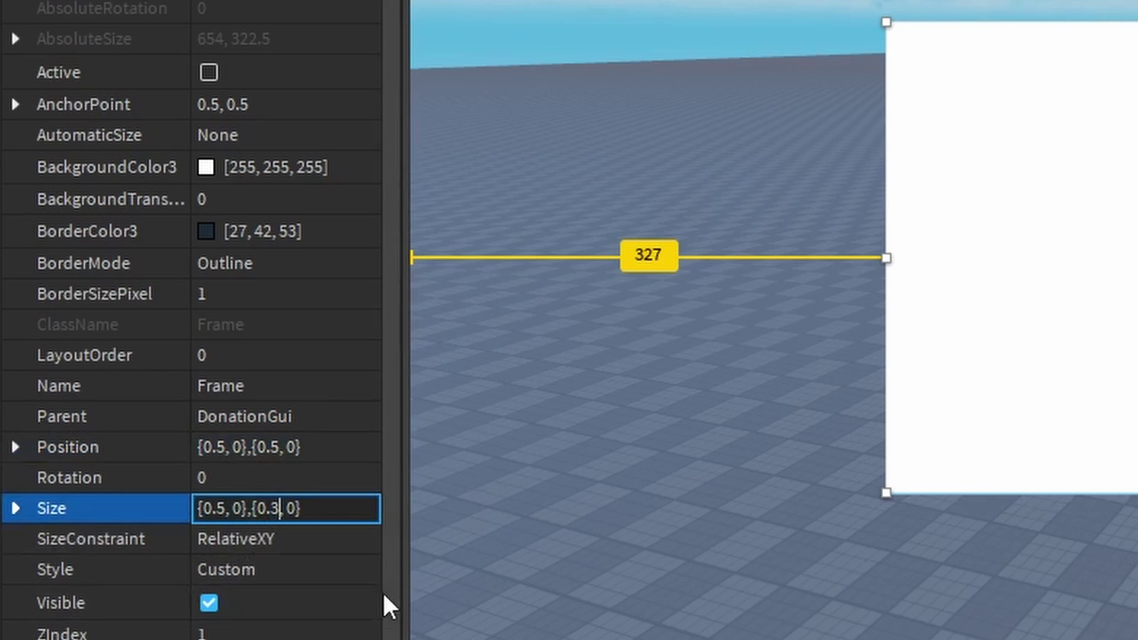
key("BackSpace")
type("6")
key("Left")
key("Left")
key("Left")
key("Left")
key("Left")
key("Left")
key("Left")
key("Left")
key("Left")
key("BackSpace")
type("3")
key("Return")
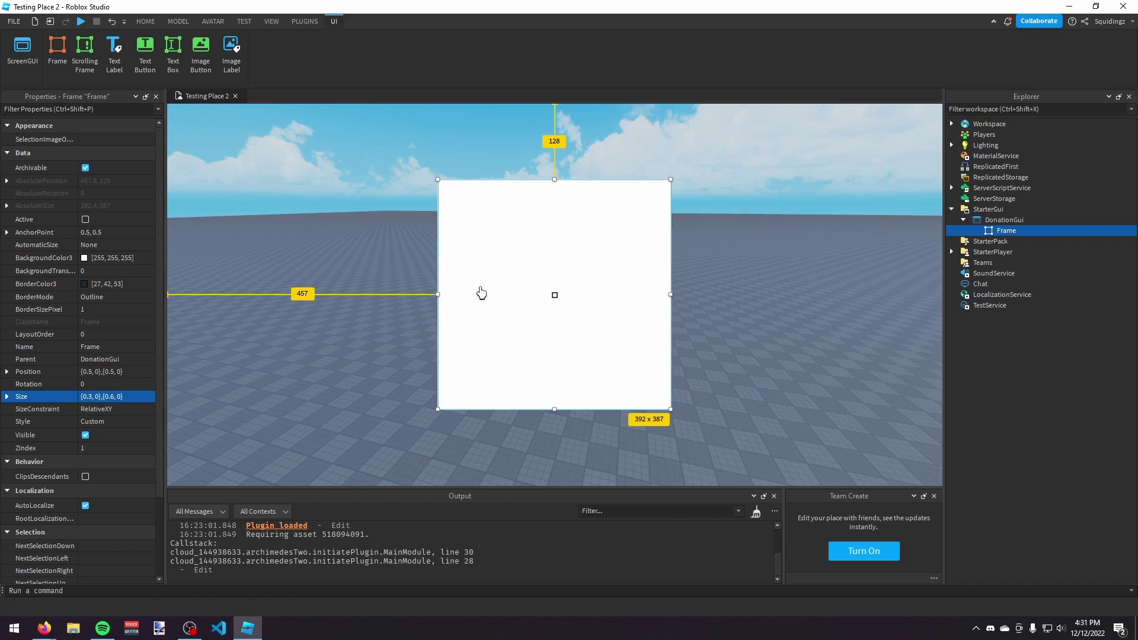
- Add a UICorner, a UIStroke and a UIGradient to the Frame
left_click(1023, 231)
type("uicorn")
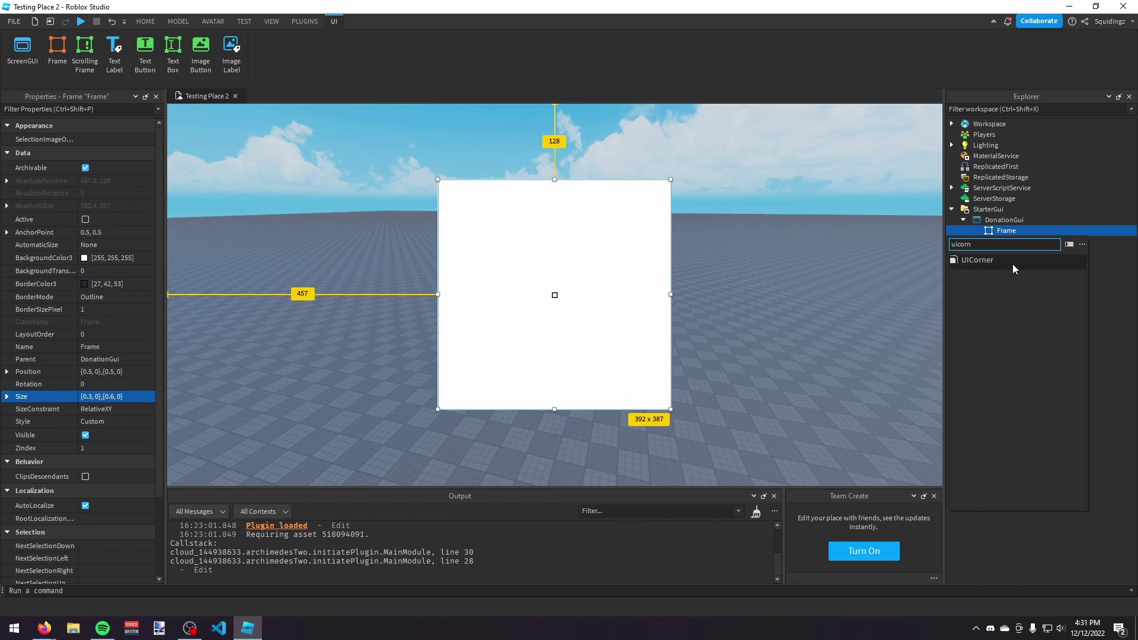
left_click(1013, 264)
left_click(1024, 230)
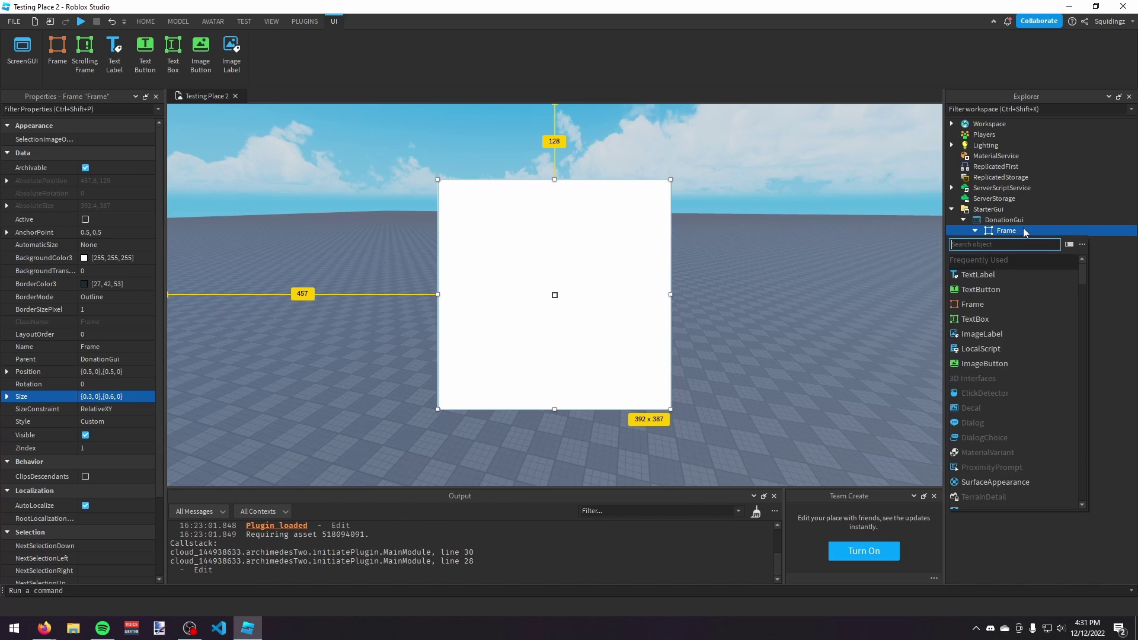
type("uistro")
left_click(1011, 261)
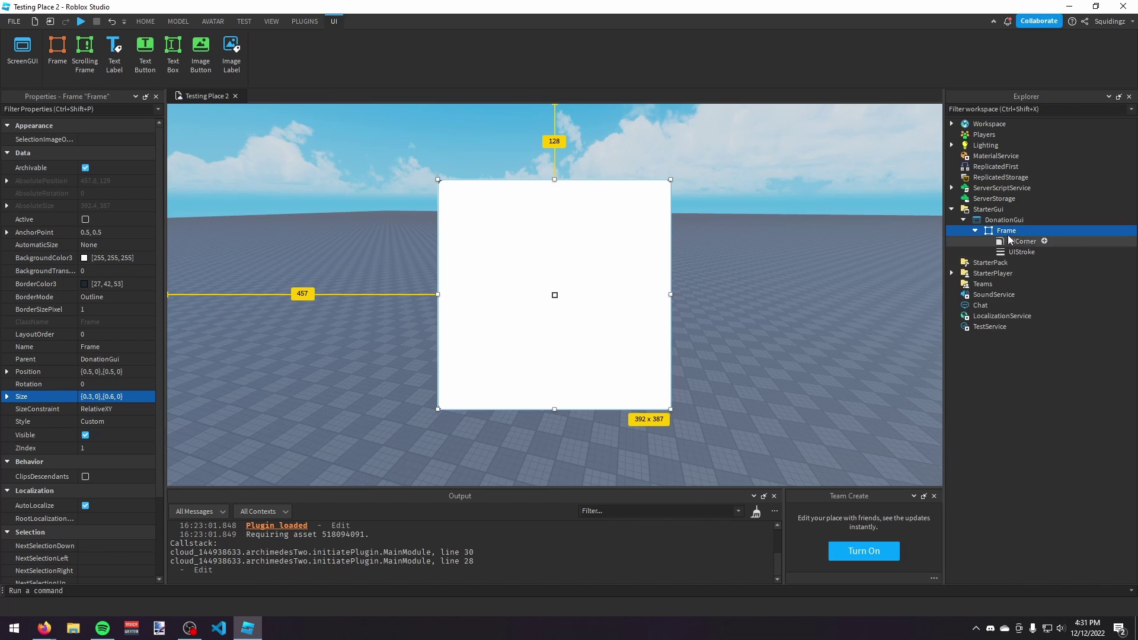
left_click(1024, 231)
type("ui")
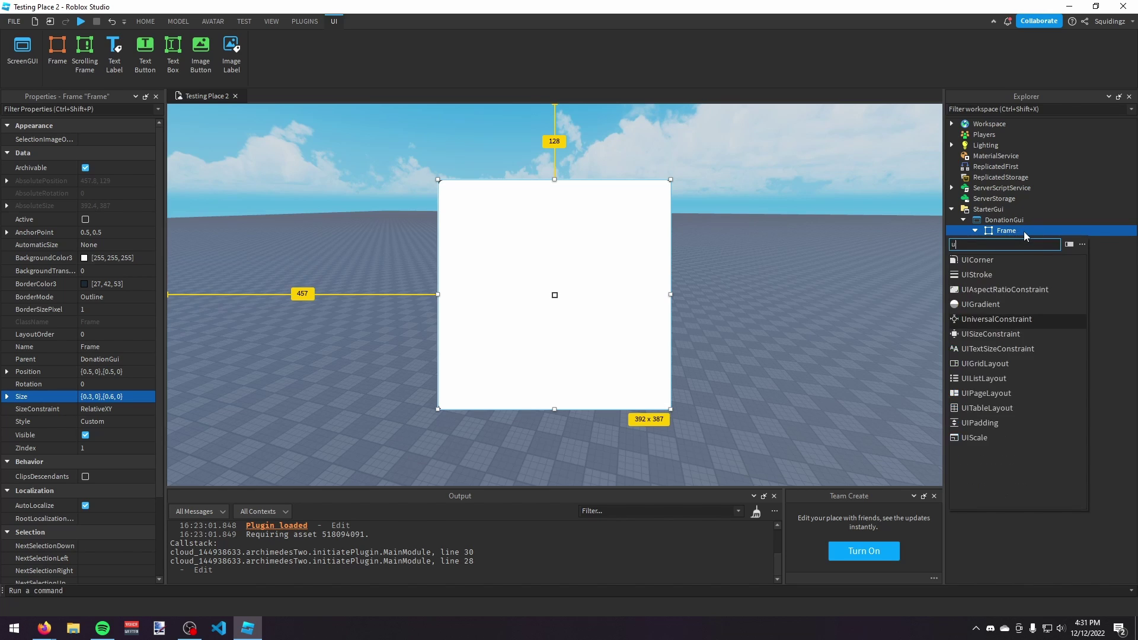
left_click(986, 303)
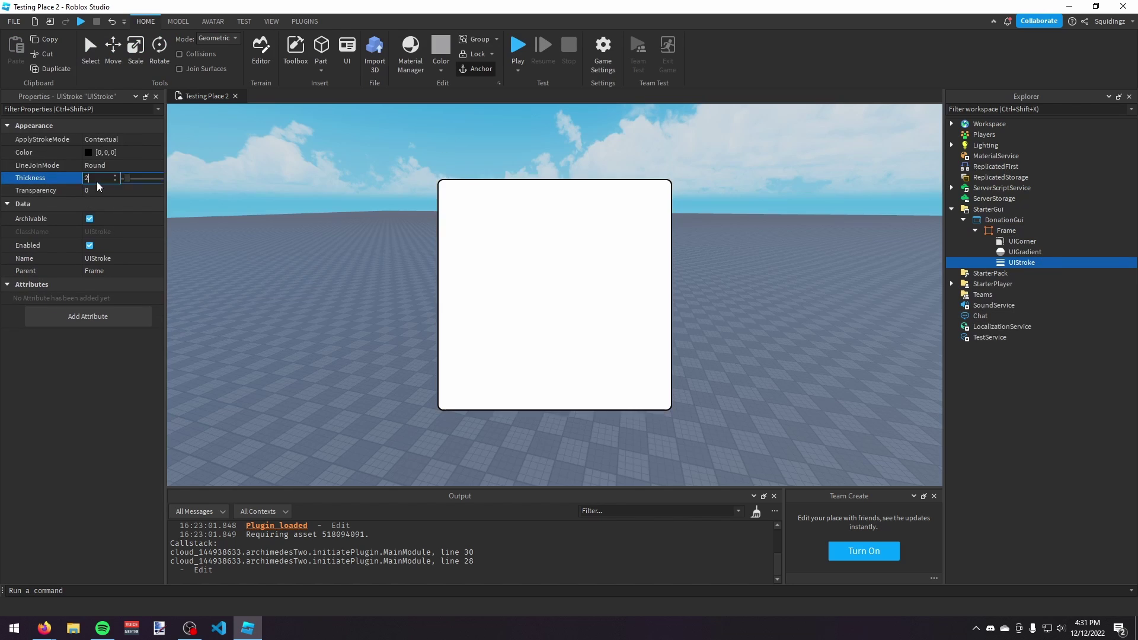
- Give the UIGradient a pink colour sequence and a rotation of -90
left_click(122, 140)
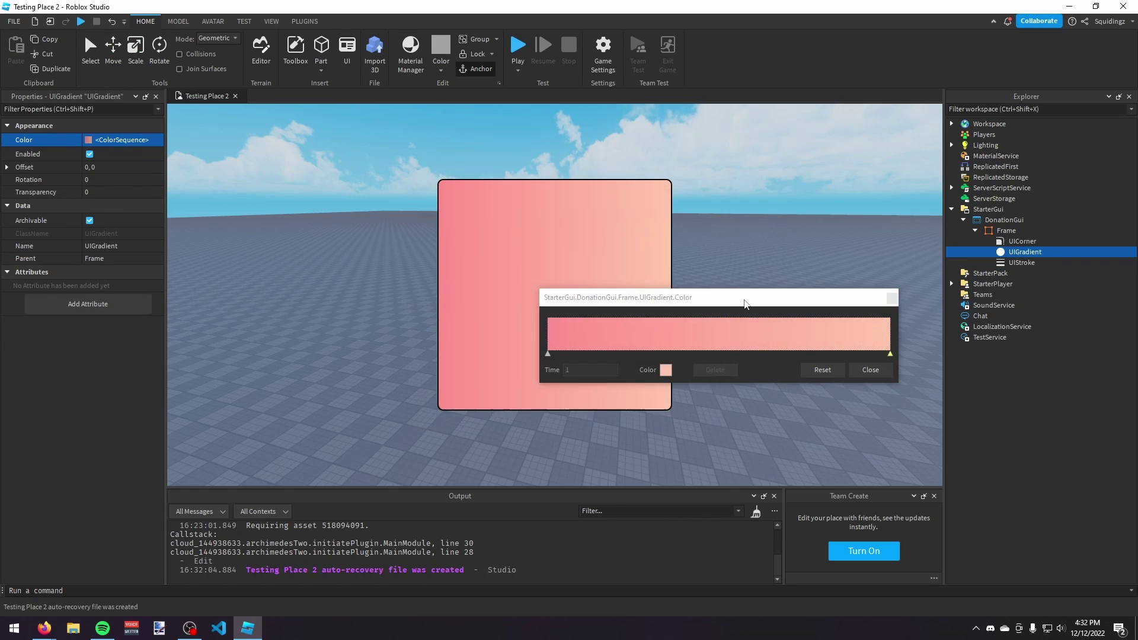
left_click(665, 370)
left_click(870, 370)
left_click(122, 179)
type("-90")
key("Return")
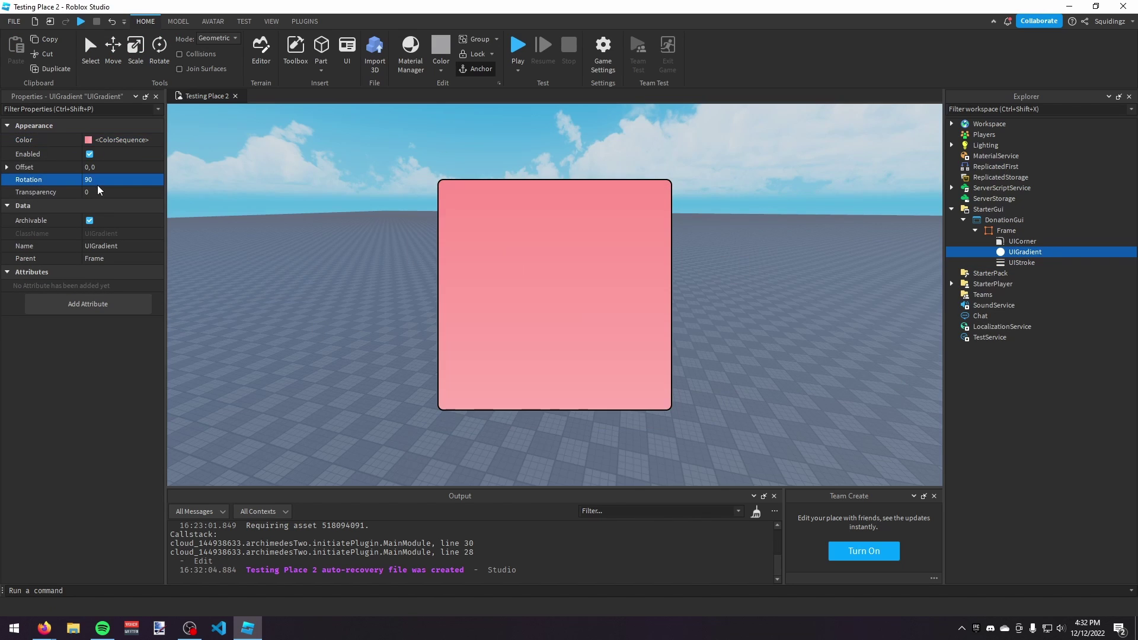
left_click(1021, 241)
- Set the UICorner's corner radius to 0.025
left_click(122, 139)
type("0.025, 0")
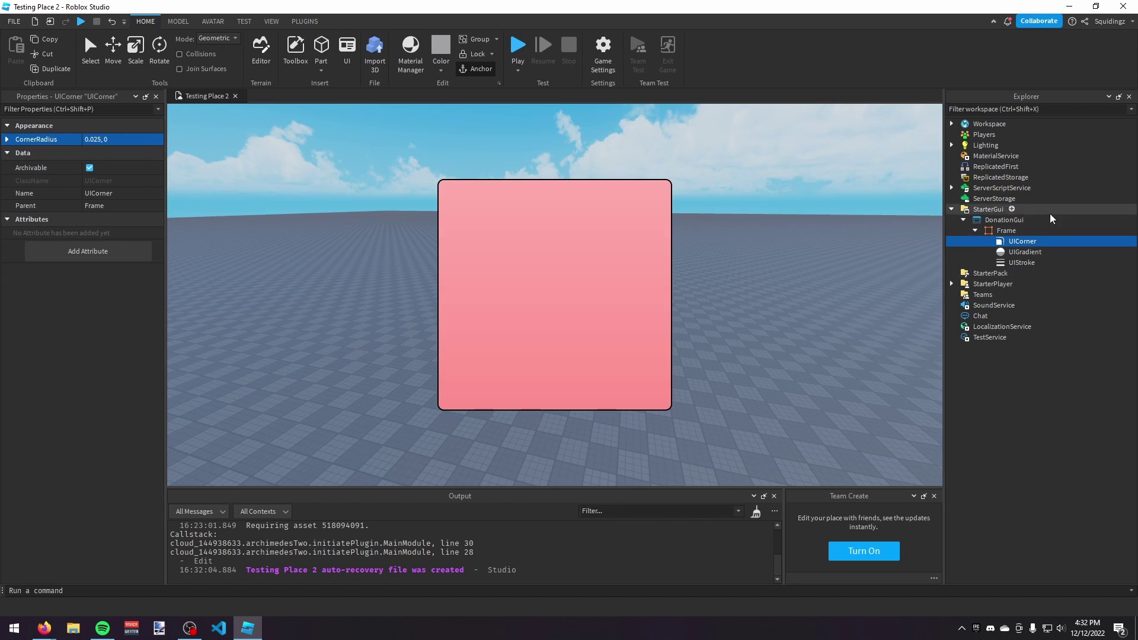
left_click(1008, 231)
left_click(1023, 231)
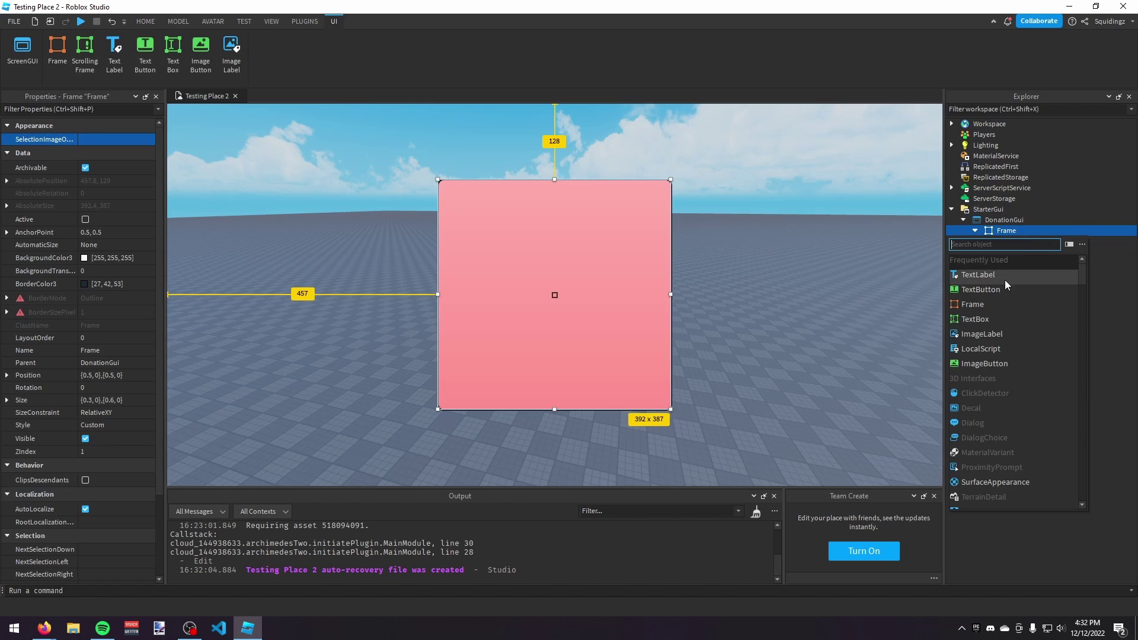
- Add a TextLabel to the Frame sized {1,0},{0.2,0} to span the full width
left_click(1007, 256)
left_click(121, 396)
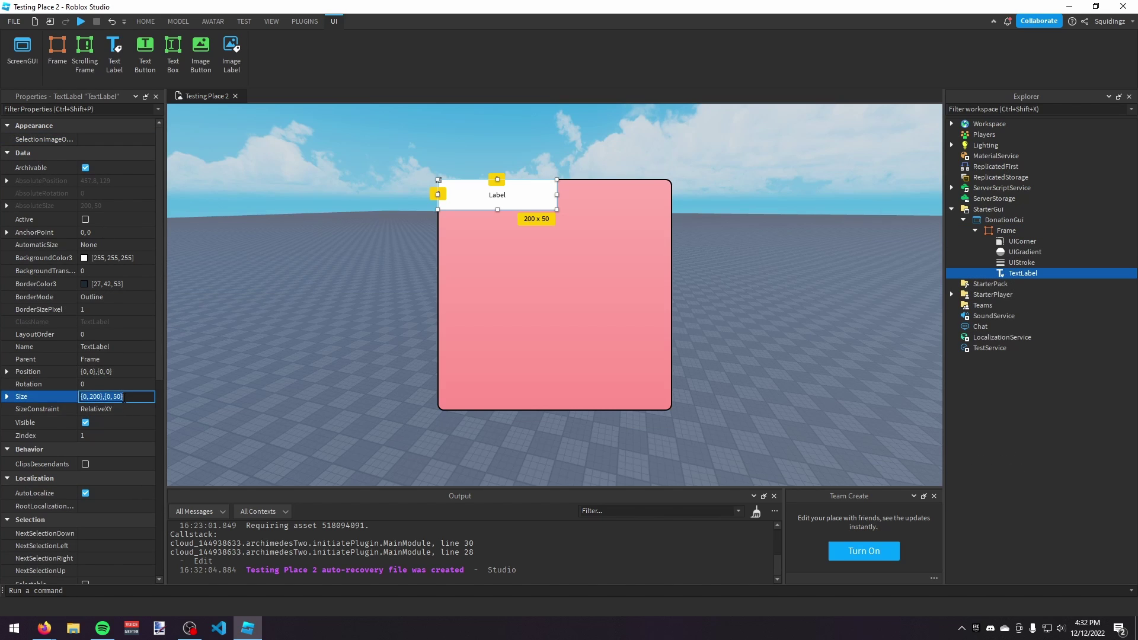
type("1, ")
type("0},{0.2, 0")
key("Return")
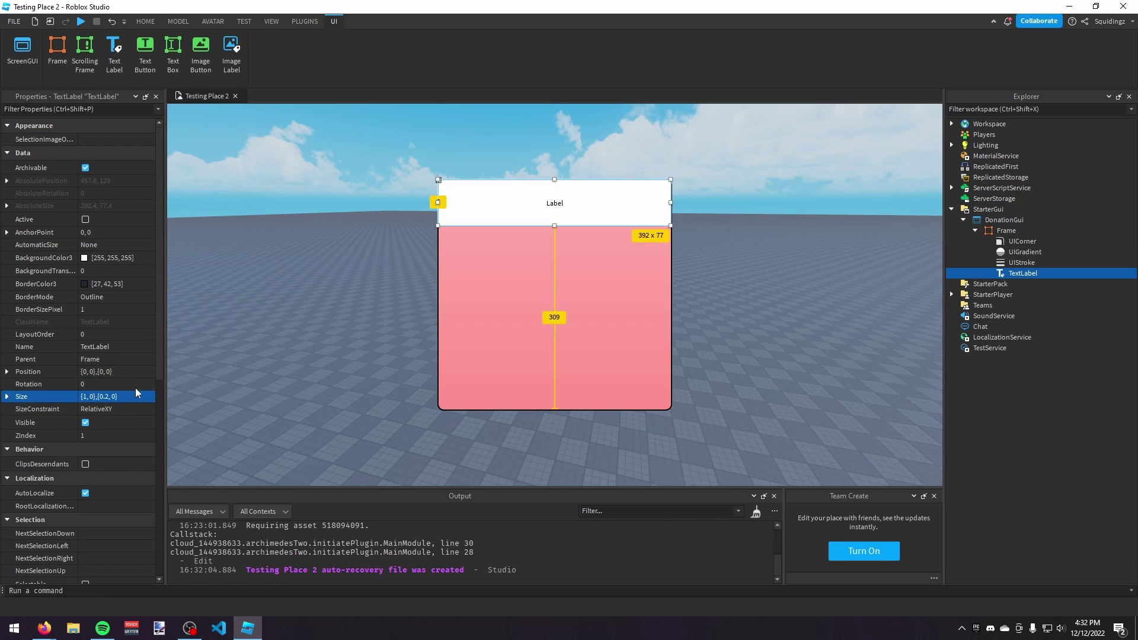
- Set the title label's BackgroundTransparency to 1
left_click_drag(554, 224, 555, 212)
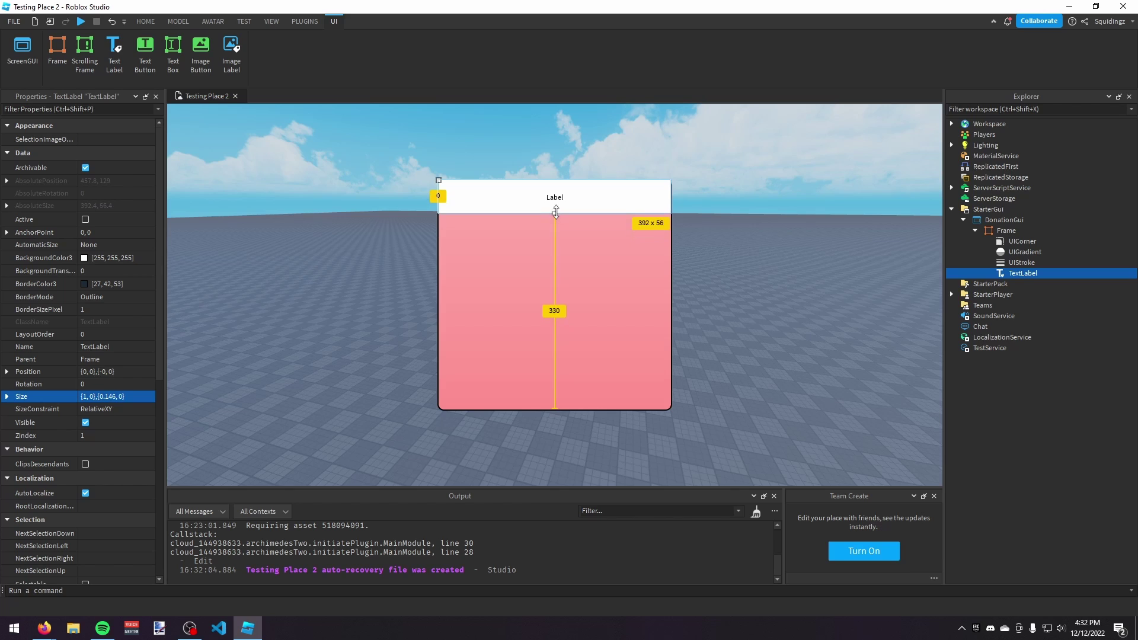
scroll(84, 368, "down", 3)
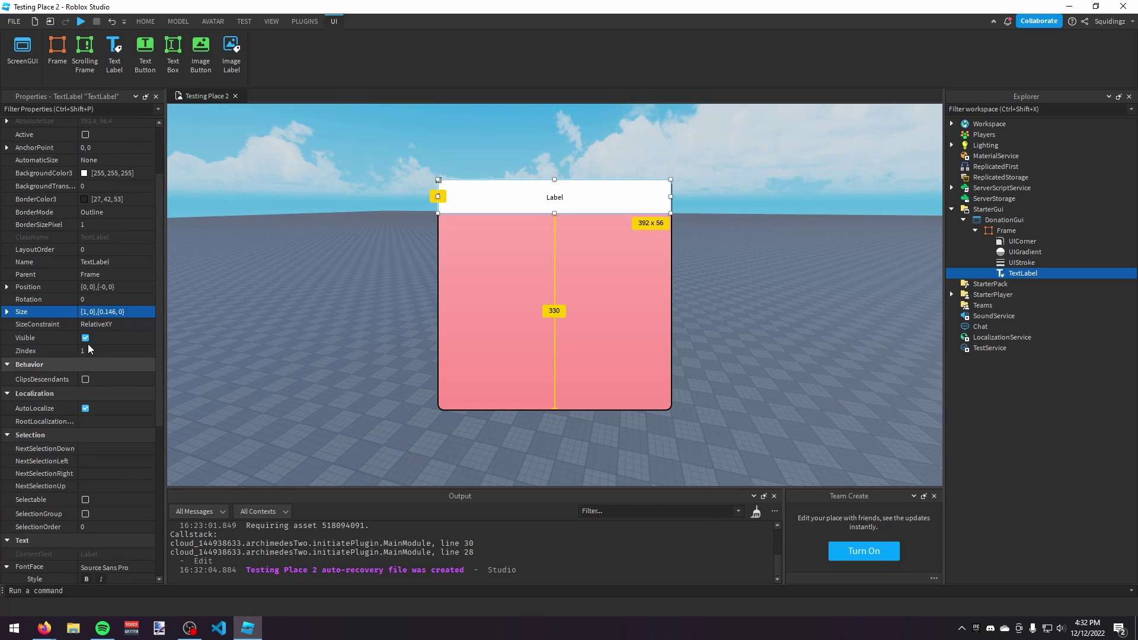
left_click(102, 186)
type("1")
key("Return")
- Turn on TextScaled and set the label's text to 'Donations'
scroll(80, 421, "down", 3)
scroll(80, 422, "down", 2)
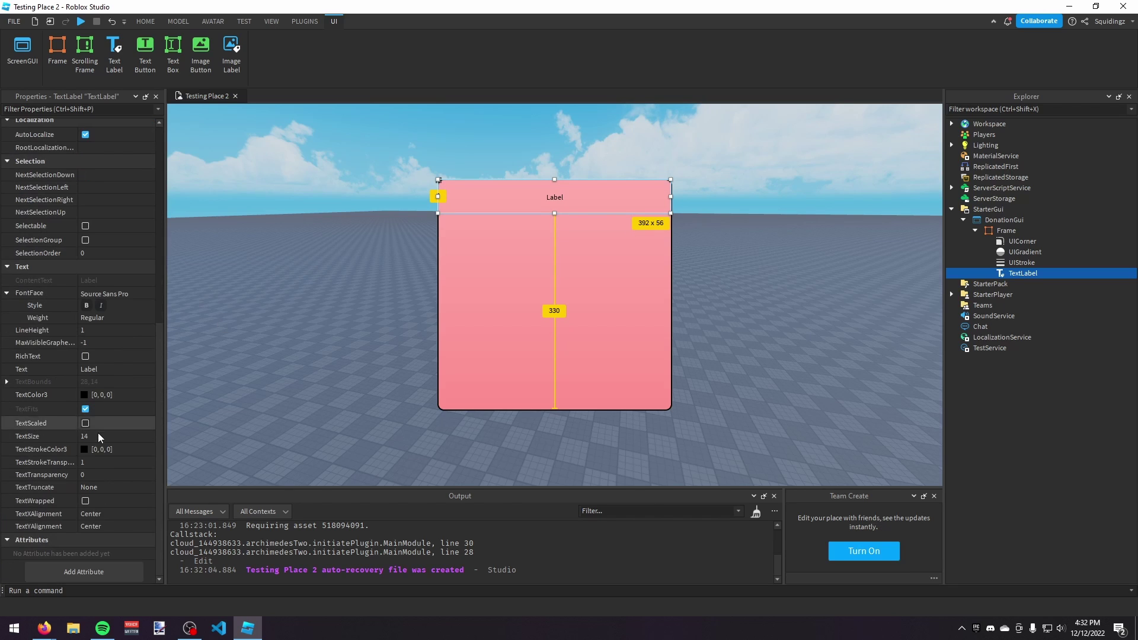
left_click(86, 423)
left_click(109, 369)
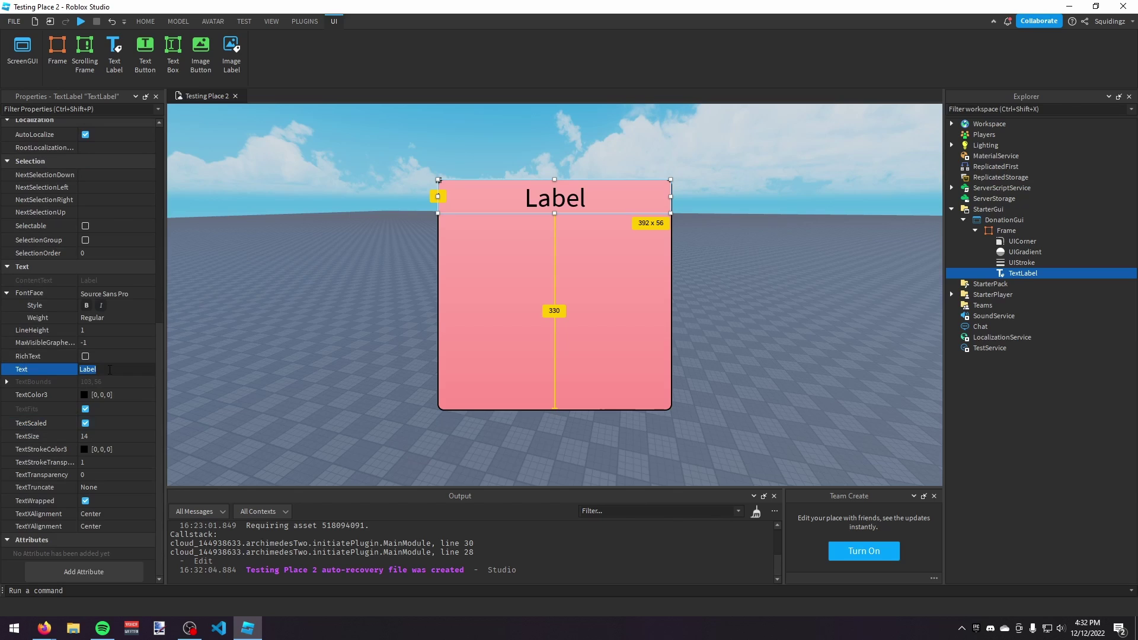
type("Donations")
key("Return")
- Make the Donations text bold, keeping the Source Sans Pro font
left_click(86, 305)
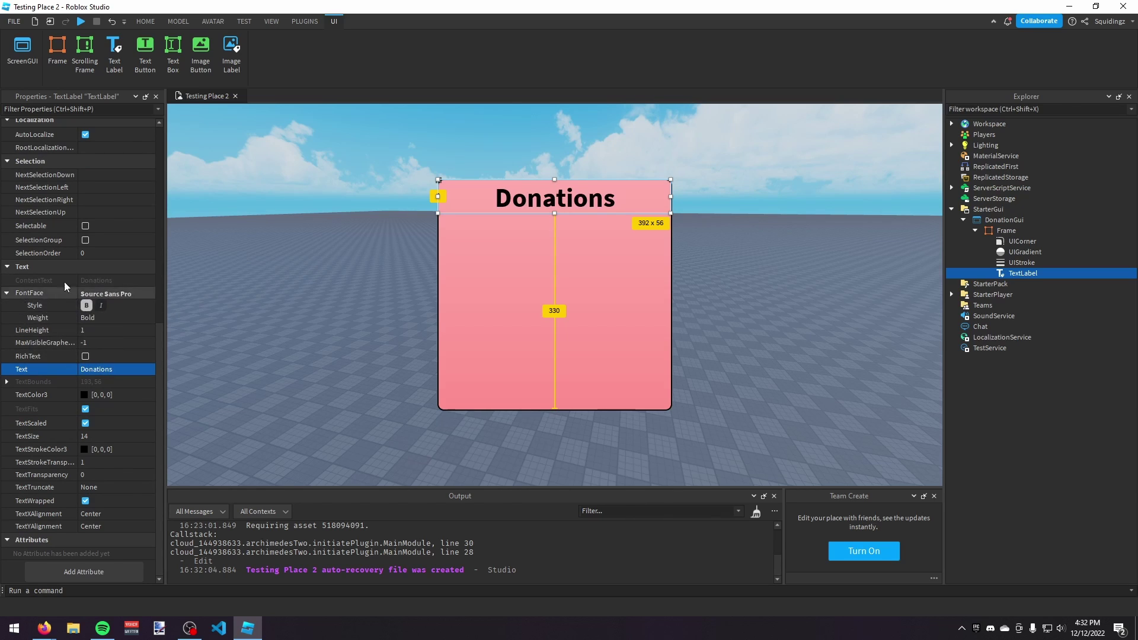
left_click(110, 294)
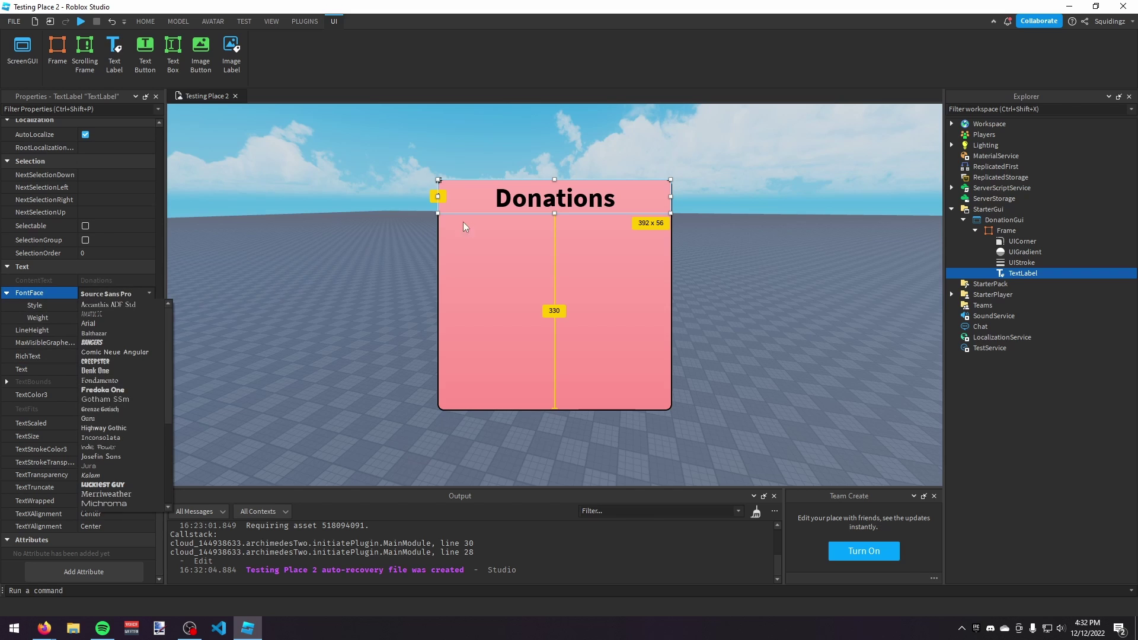
left_click(104, 293)
left_click(104, 293)
left_click(63, 290)
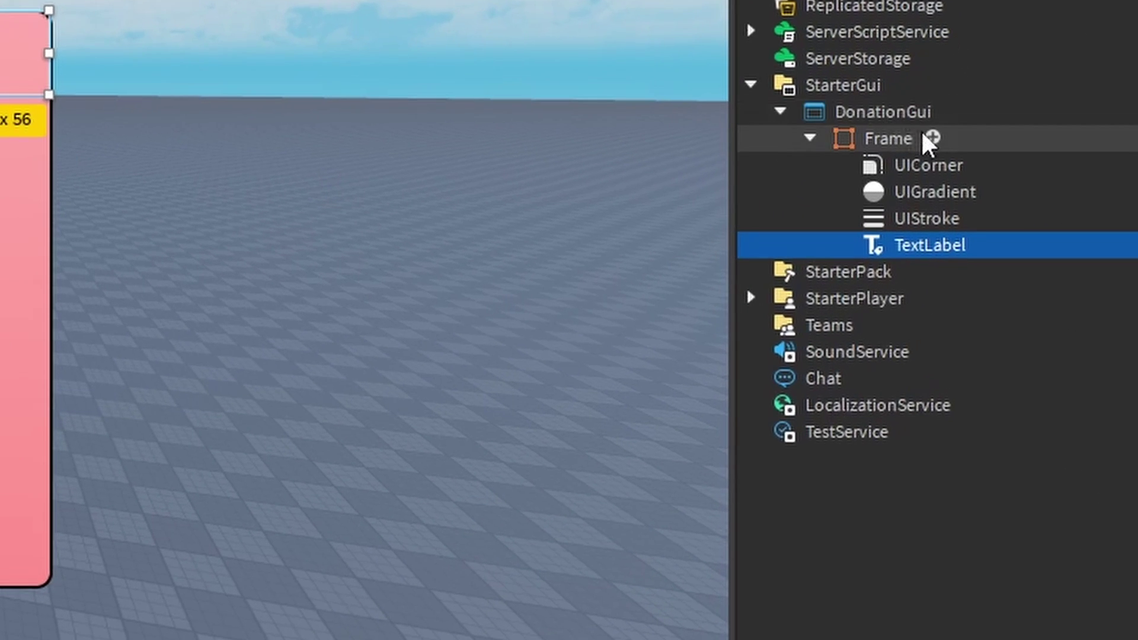
left_click(1001, 206)
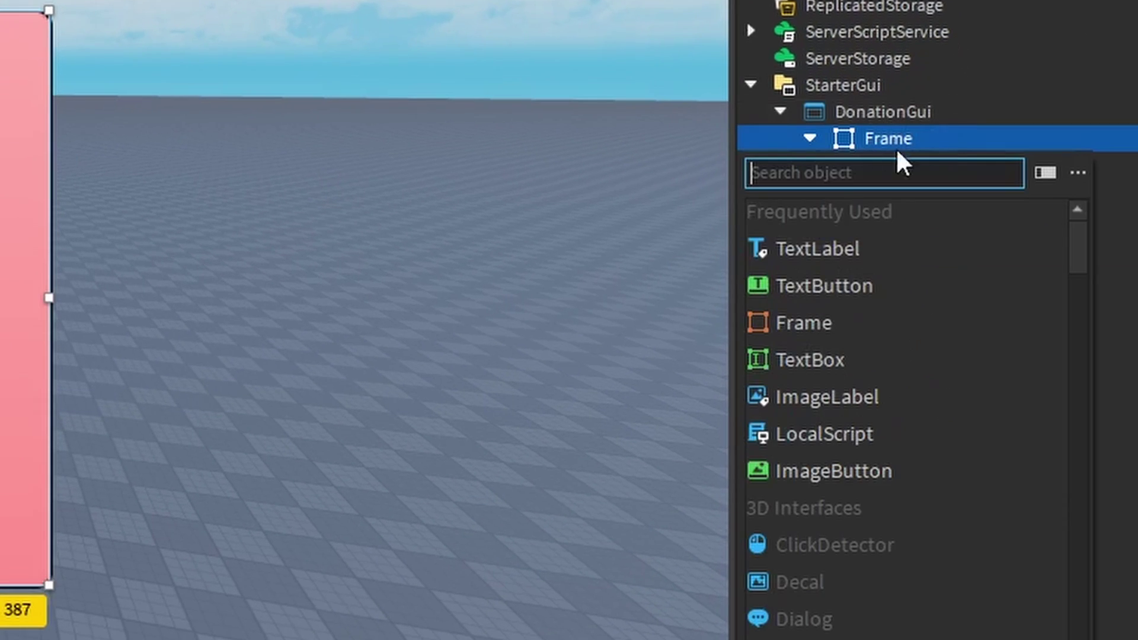
- Add a new Frame inside the panel and name it Donations
left_click(801, 323)
left_click(101, 249)
type("Donat")
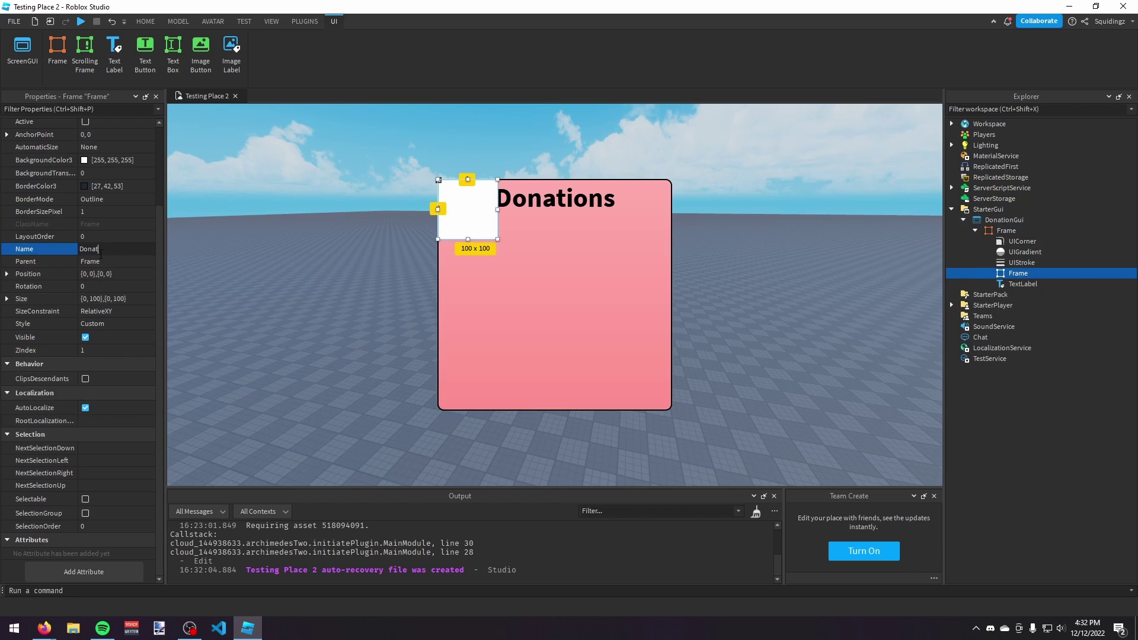
type("ions")
key("Return")
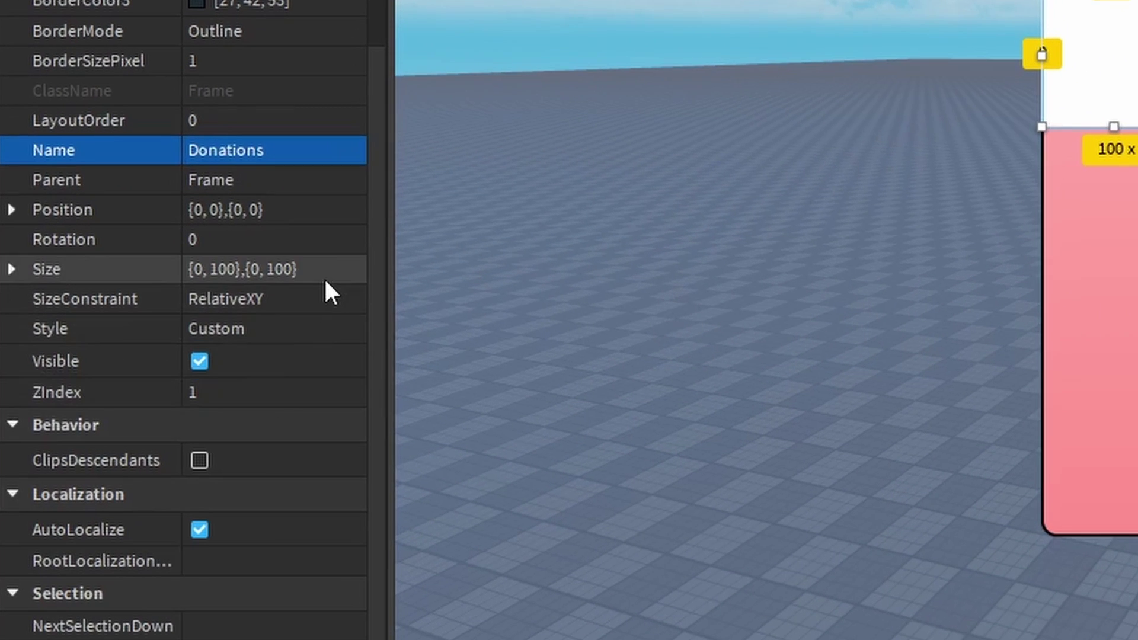
- Size the Donations frame {1,0},{0.85,0} and move it below the title
left_click(326, 271)
type("1,0,.")
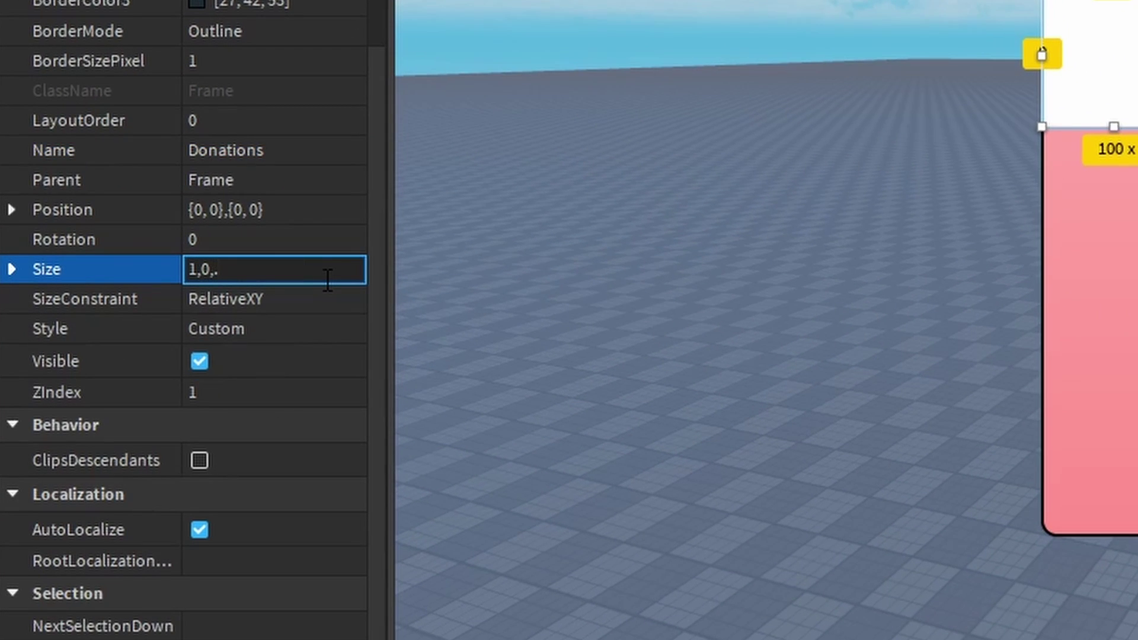
type(", 0},{0.85, 0")
key("Return")
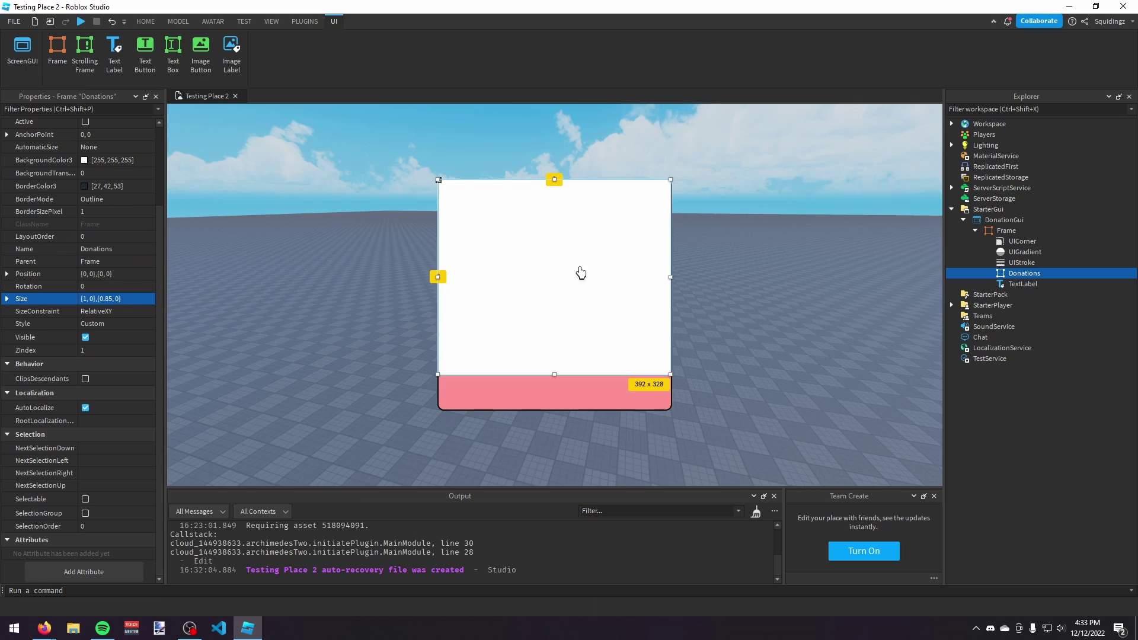
left_click_drag(579, 271, 577, 300)
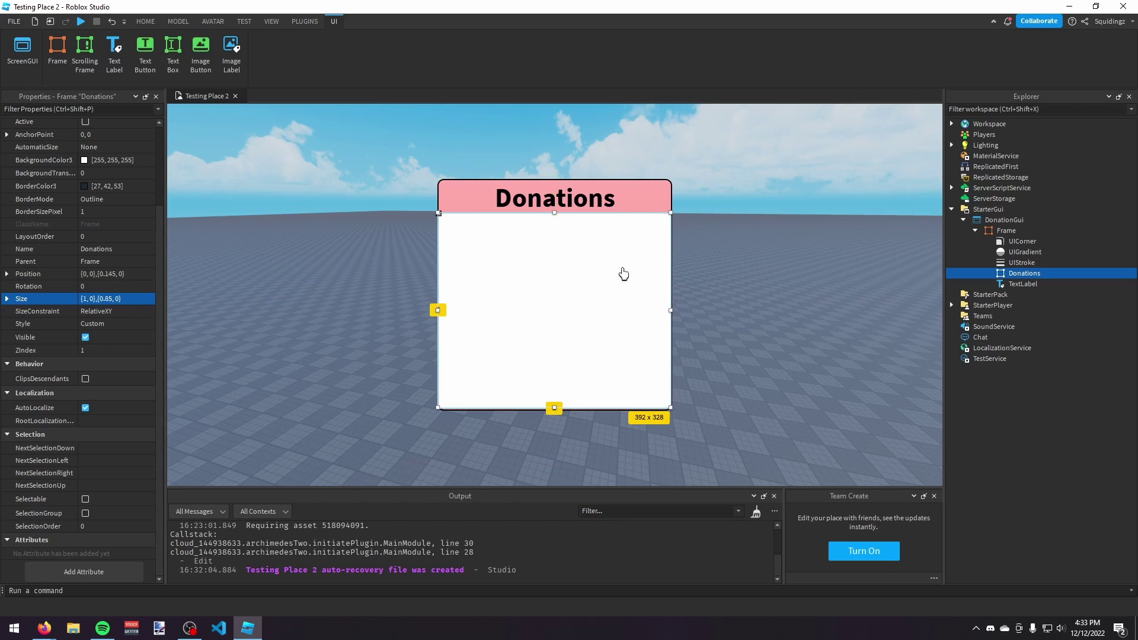
- Make the Donations frame fully transparent and insert a TextButton into it
left_click(111, 173)
type("1")
key("Return")
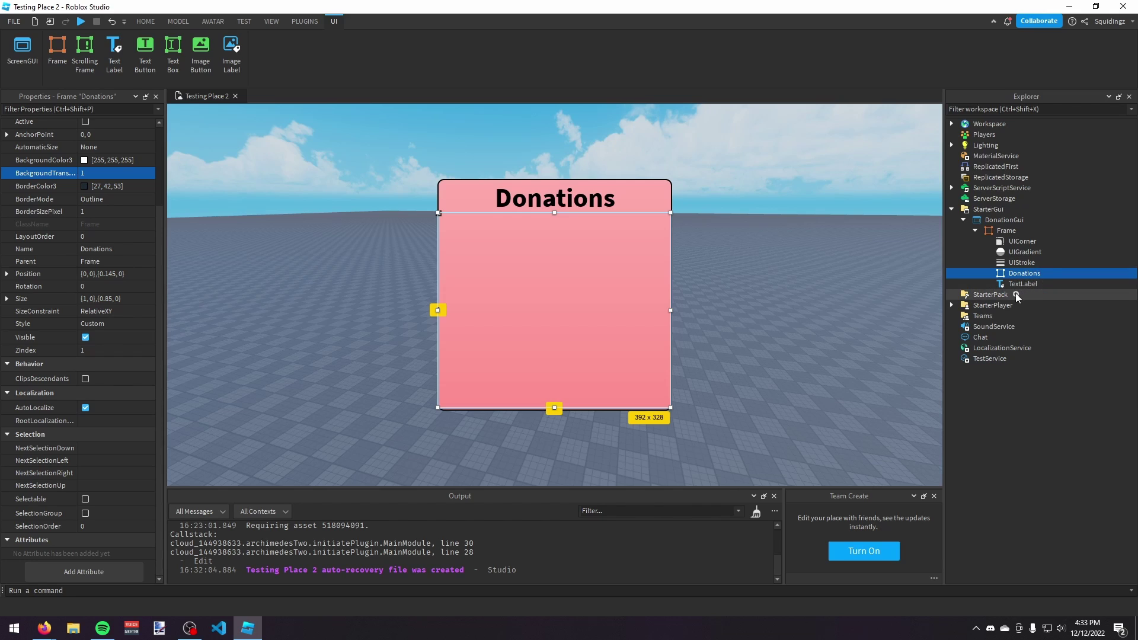
left_click(1047, 274)
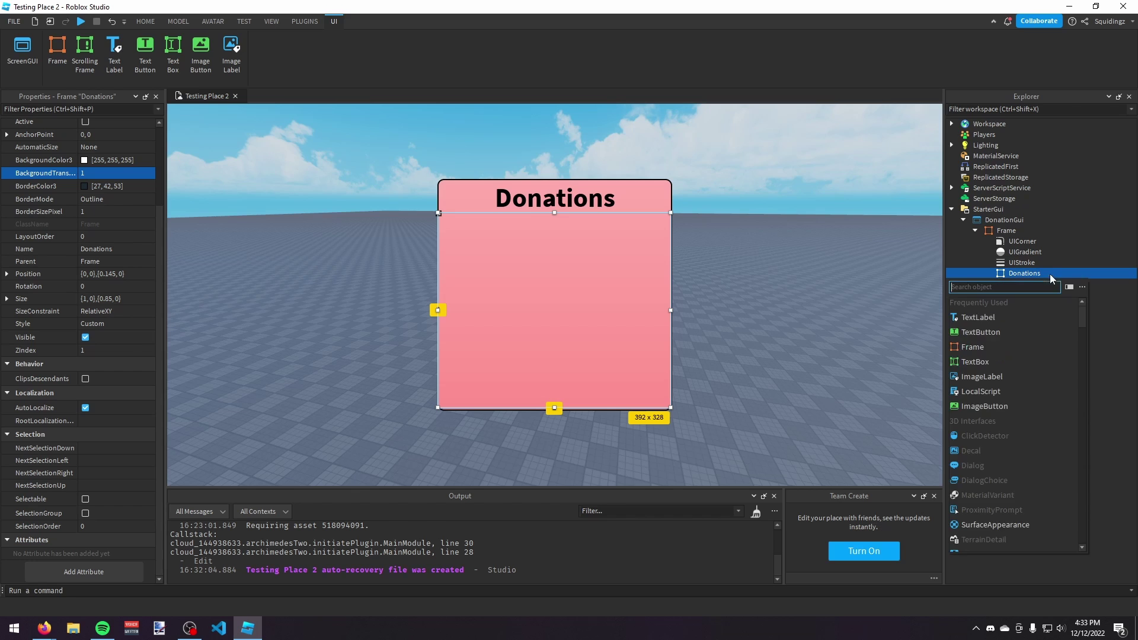
left_click(1038, 332)
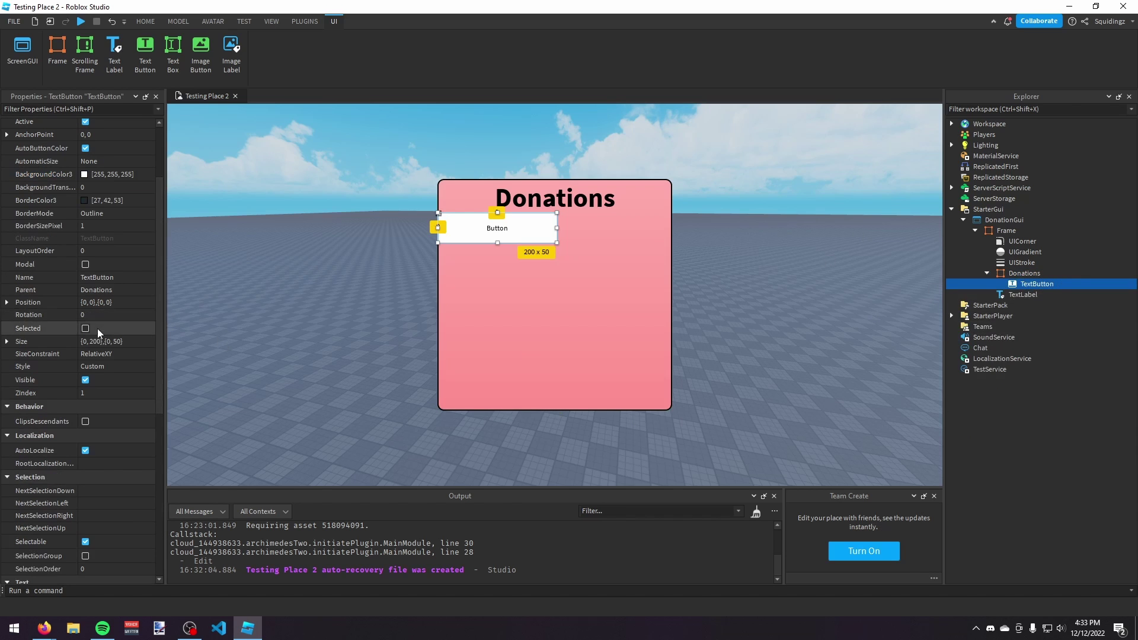
- Name the button Donation and size it 75% wide by 20% tall
left_click(114, 278)
type("Donation")
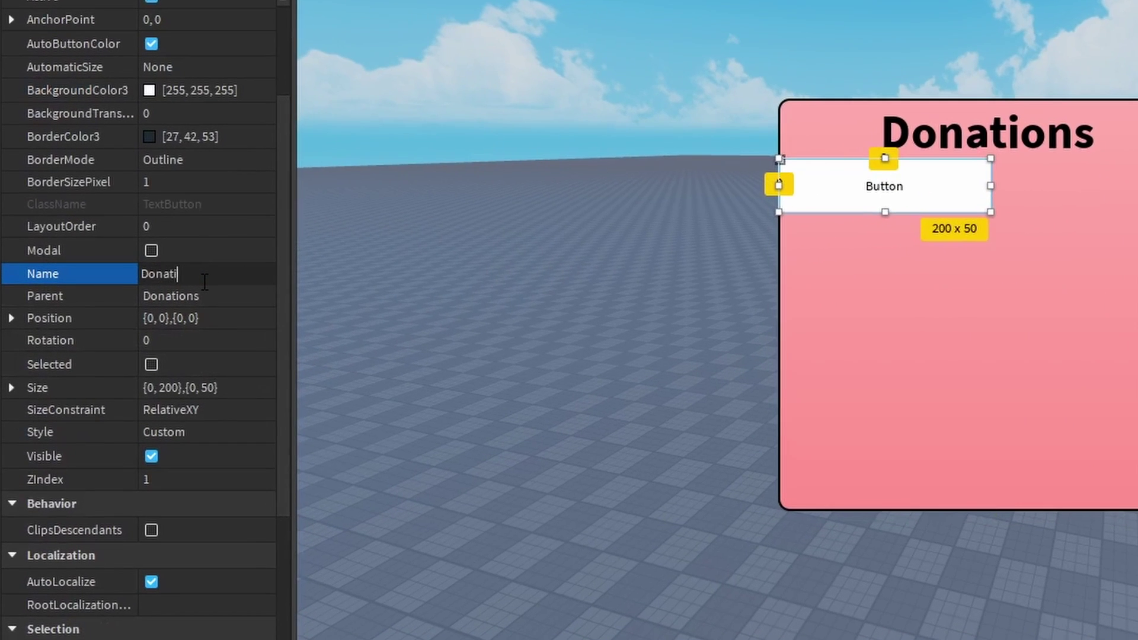
key("Return")
left_click(178, 388)
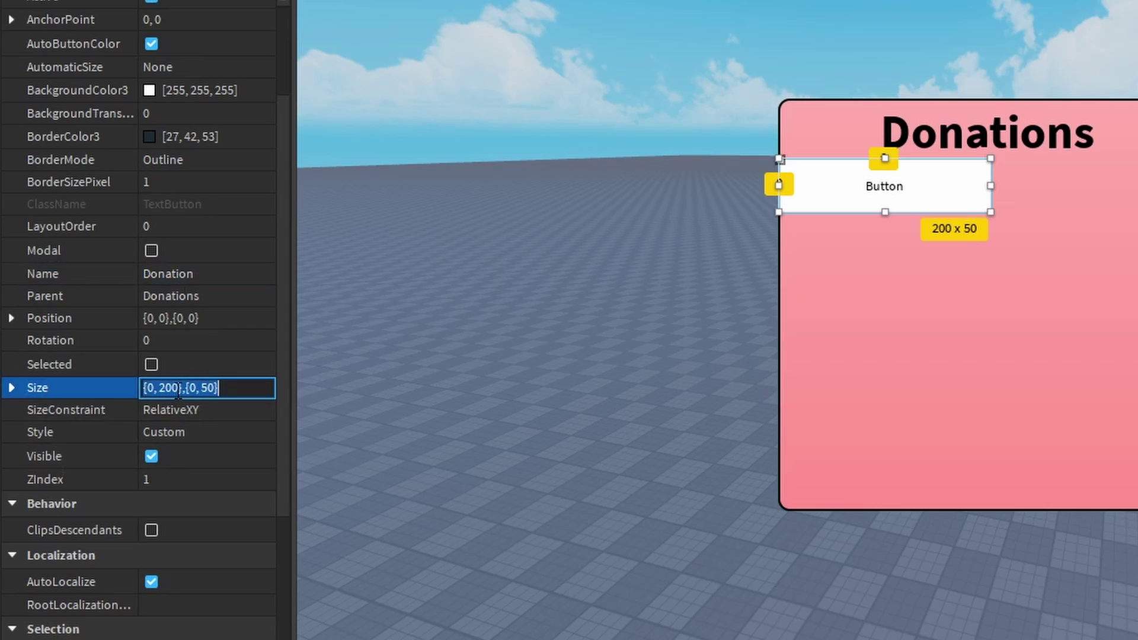
key("BackSpace")
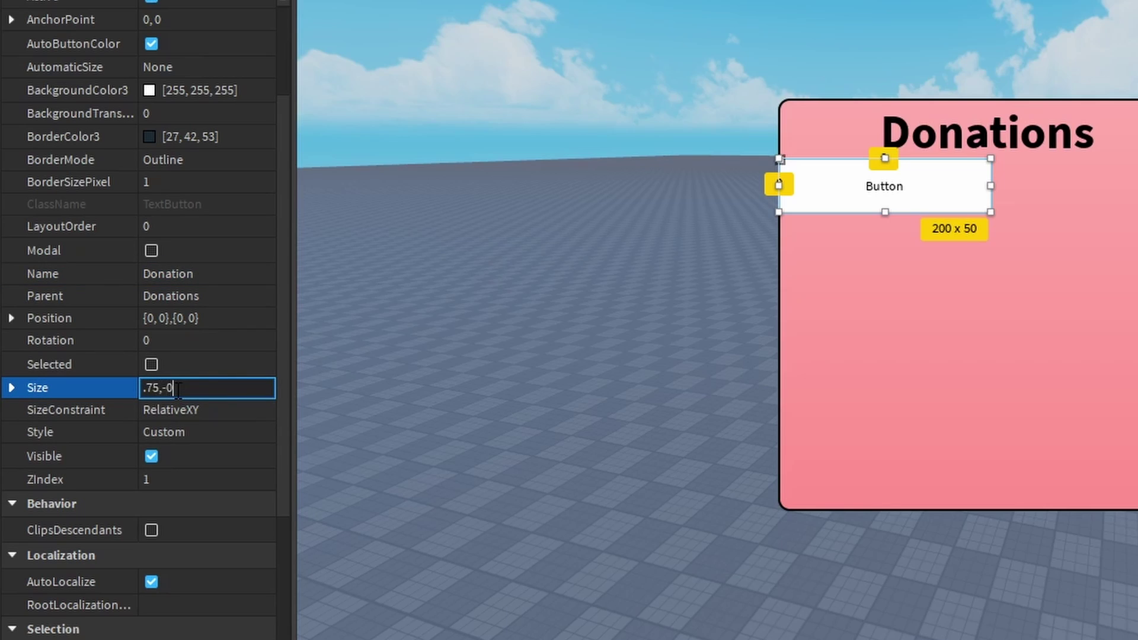
key("Return")
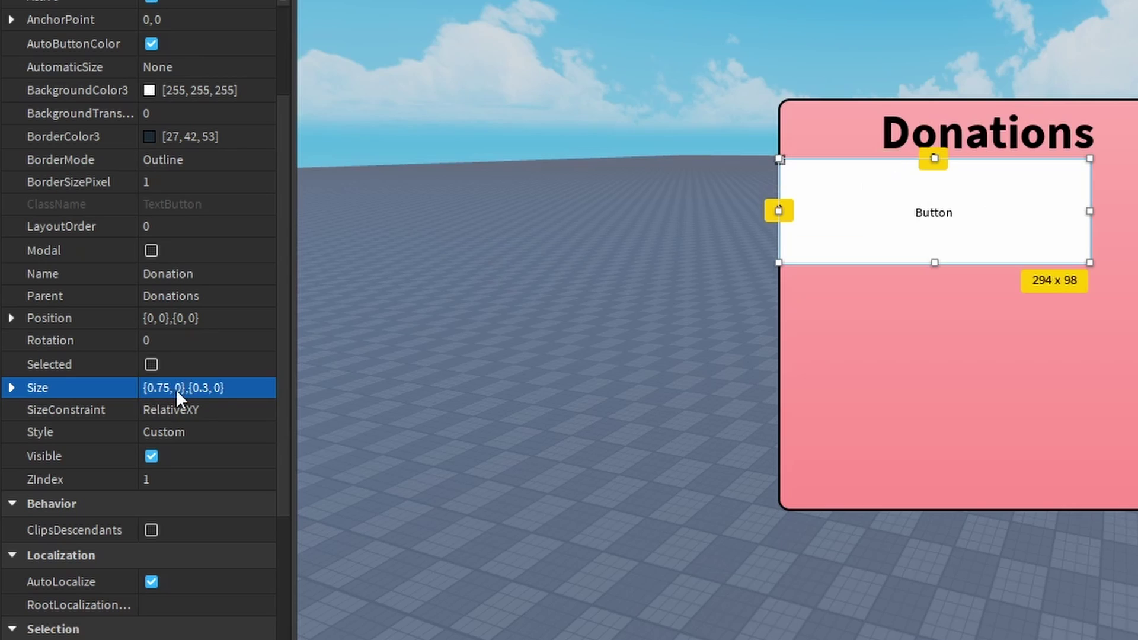
- Set the Donation button's AnchorPoint to 0.5, 0.5
scroll(161, 109, "up", 3)
left_click(171, 160)
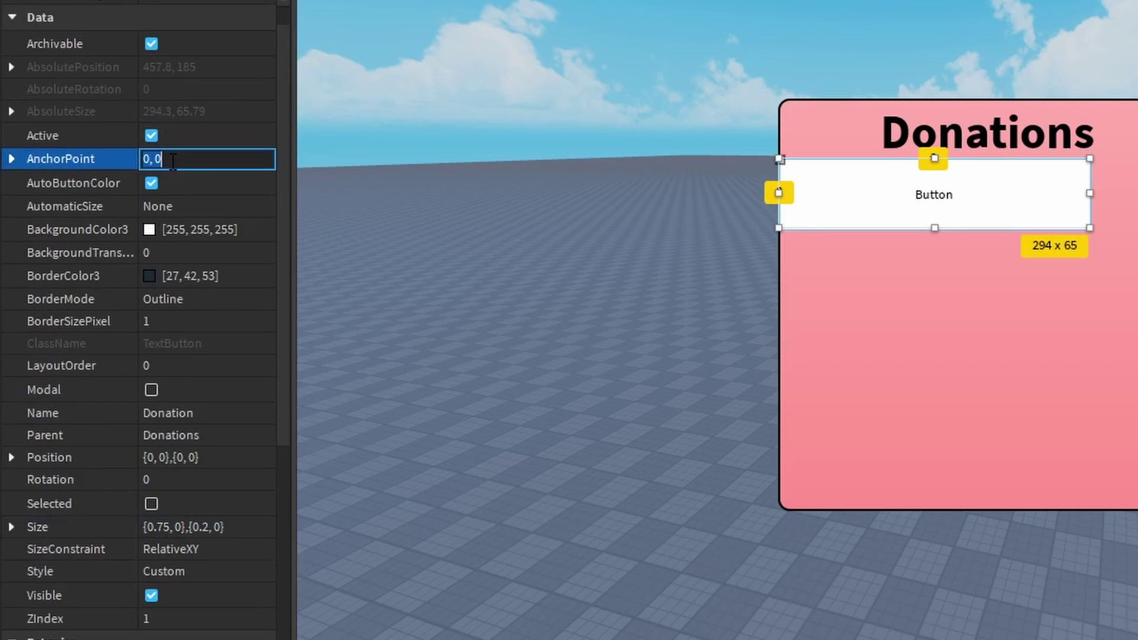
key("BackSpace")
type(".5,.5")
key("Return")
- Position the Donation button at {0.5,0},{0.125,0}
left_click(219, 457)
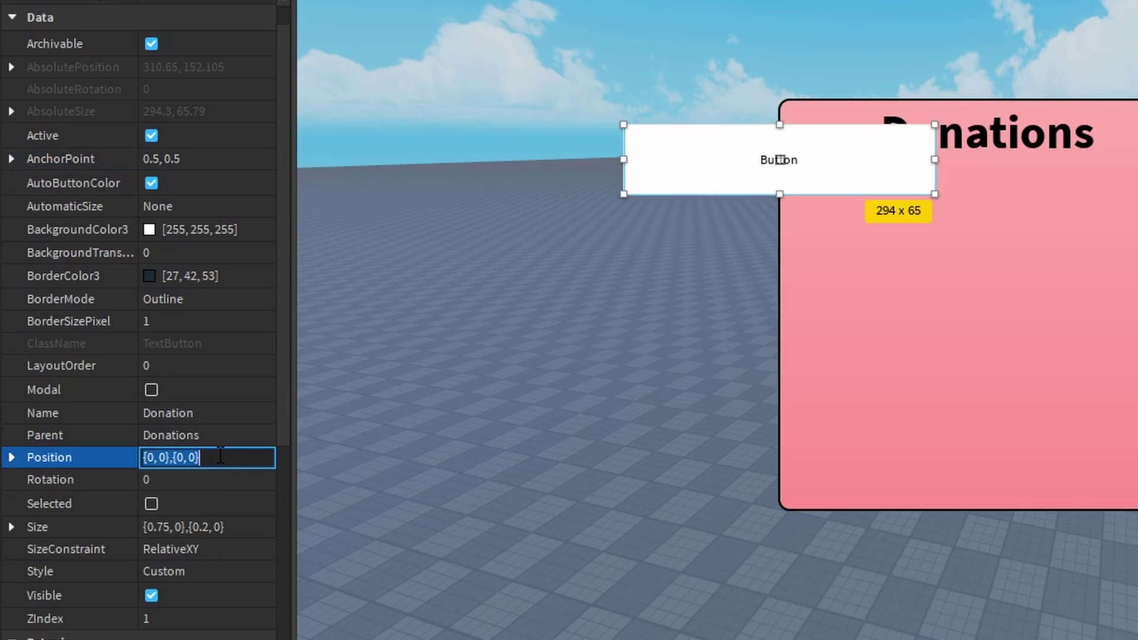
type(".5,0,.25,0")
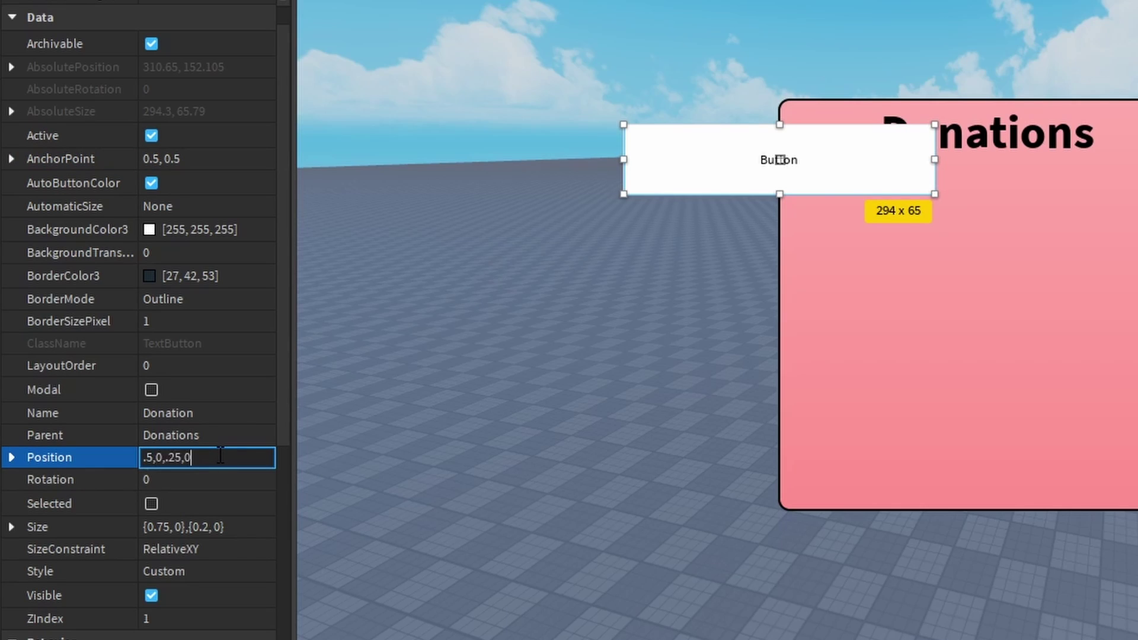
key("Return")
left_click(218, 457)
double_click(202, 456)
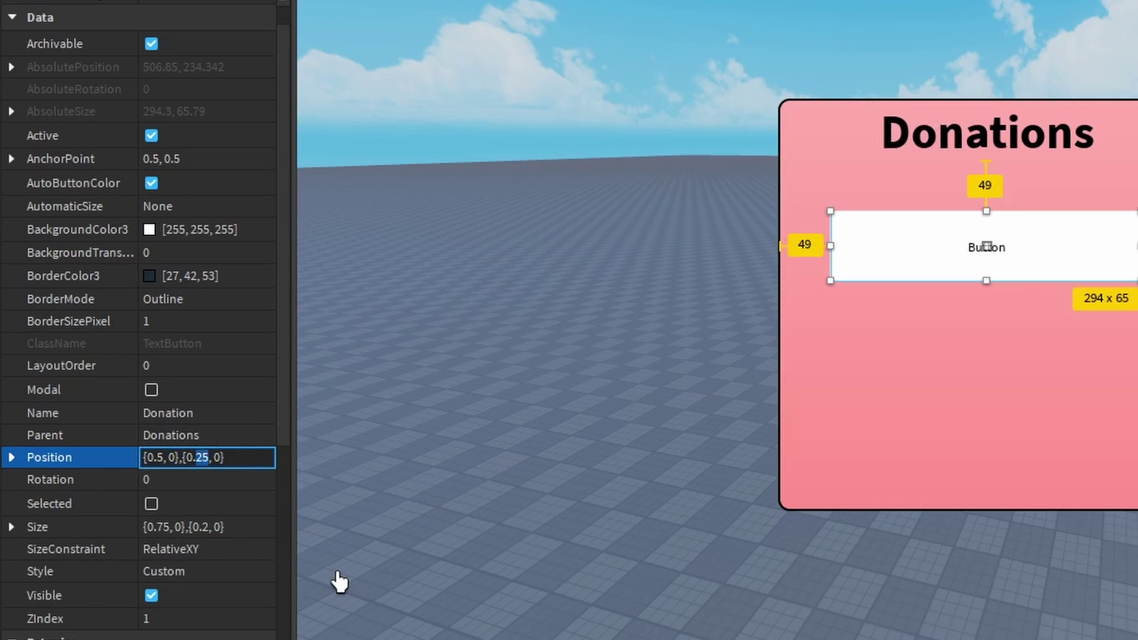
type("126")
key("Return")
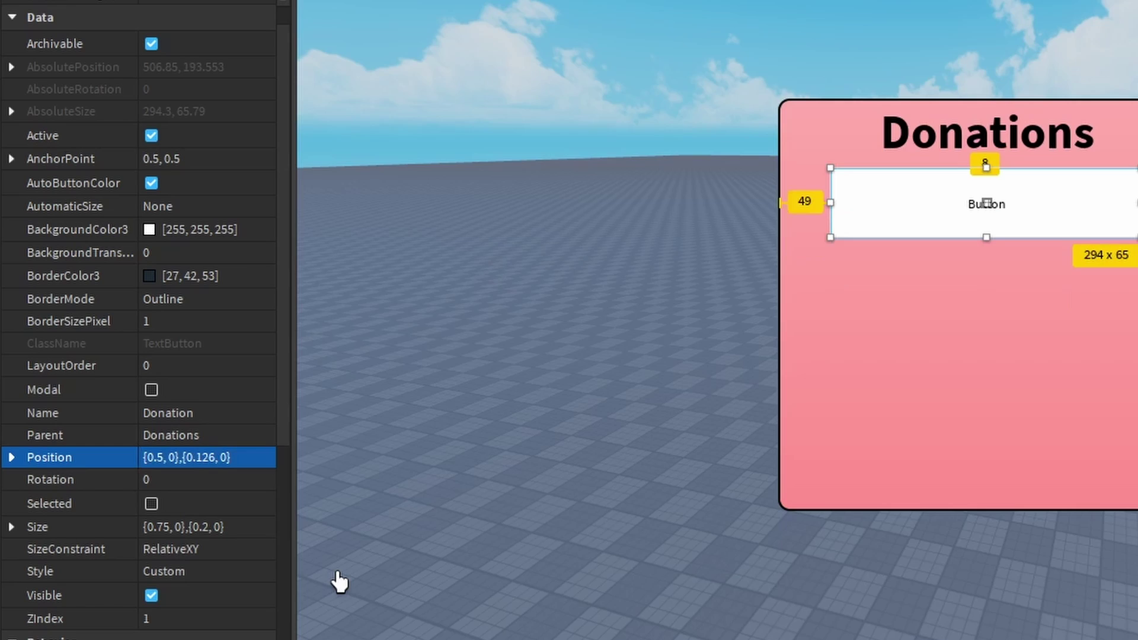
left_click(206, 460)
key("BackSpace")
type("5")
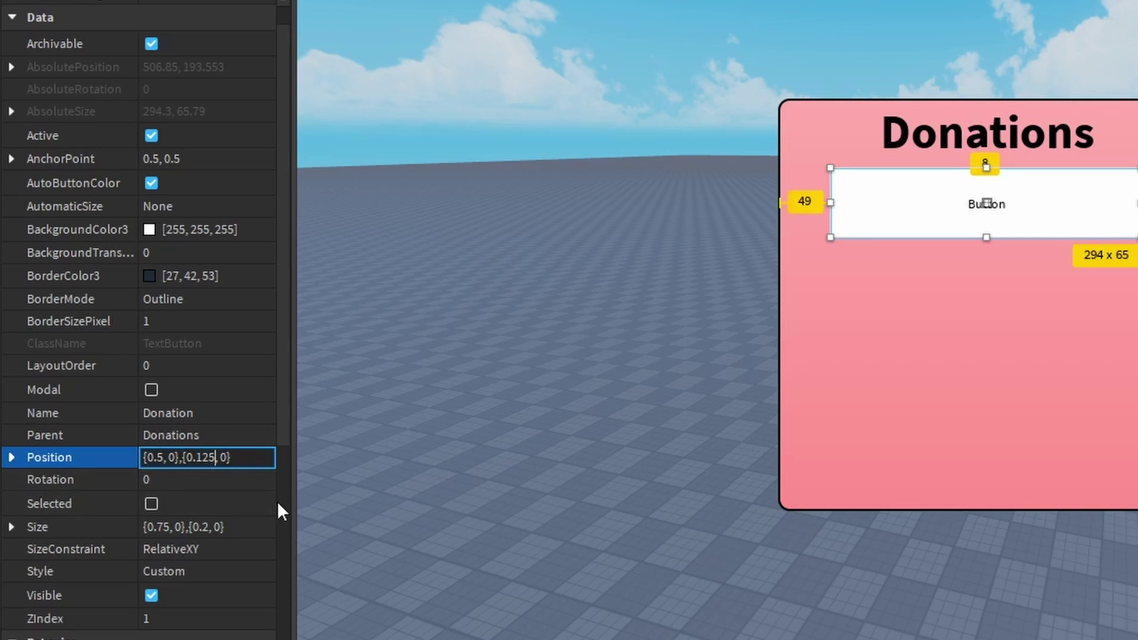
key("Return")
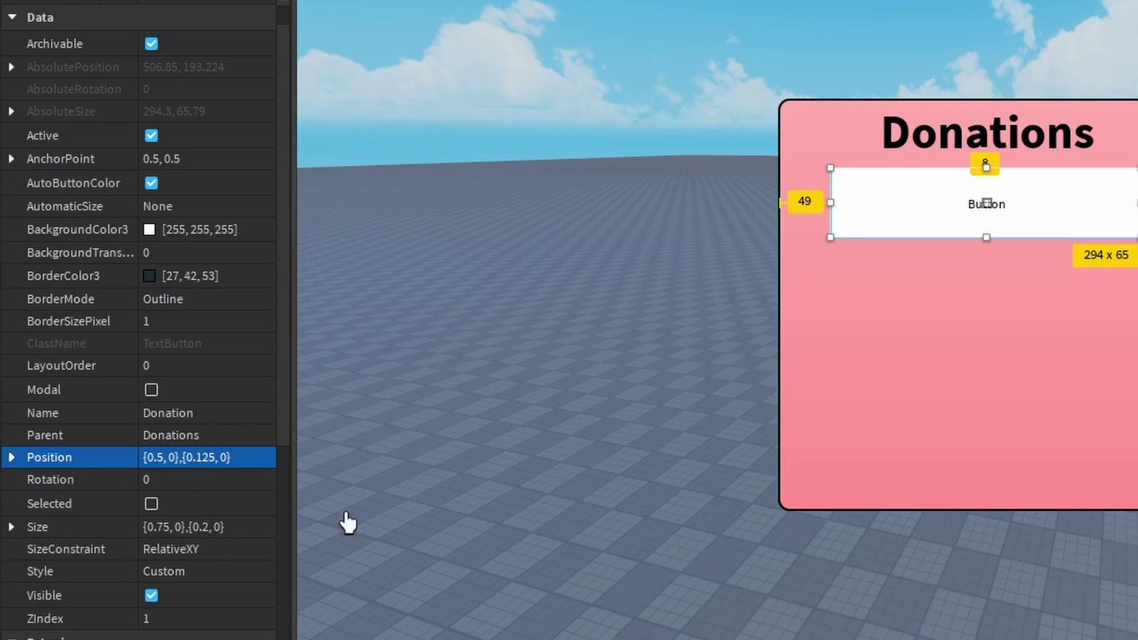
- Change the Donation button's height scale to 0.175
left_click(214, 527)
left_click(208, 527)
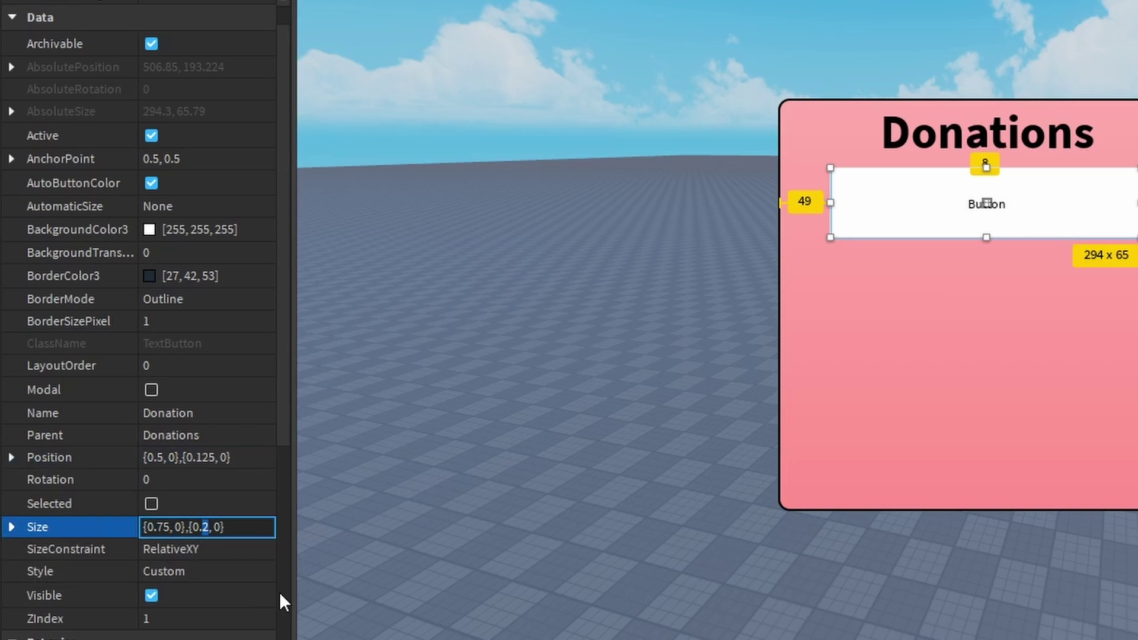
left_click(10, 527)
left_click(67, 571)
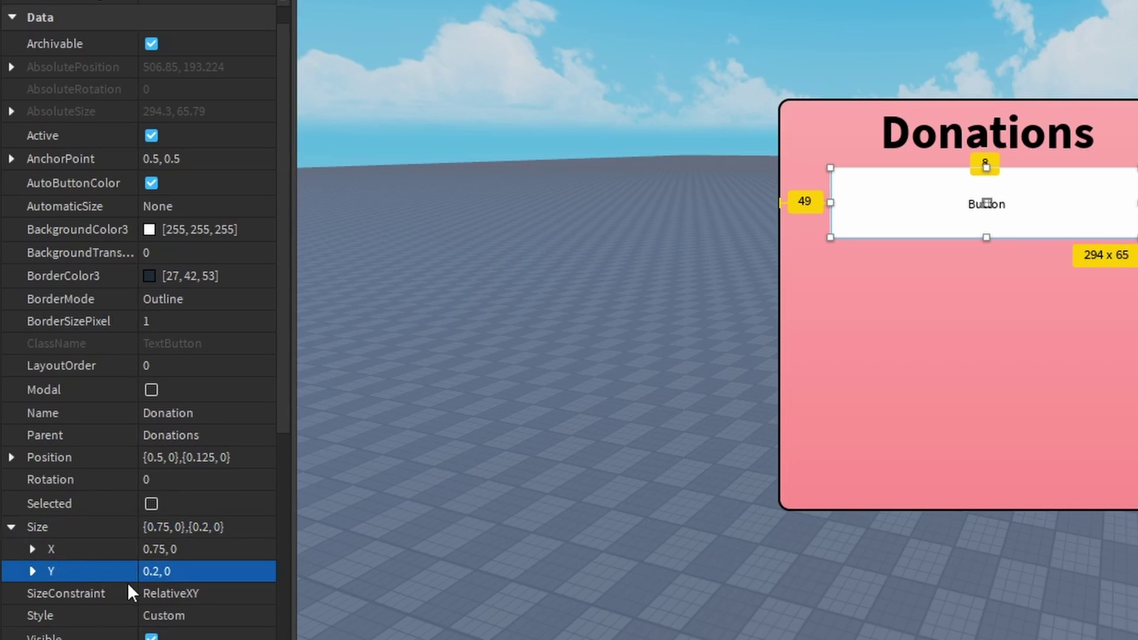
left_click(148, 571)
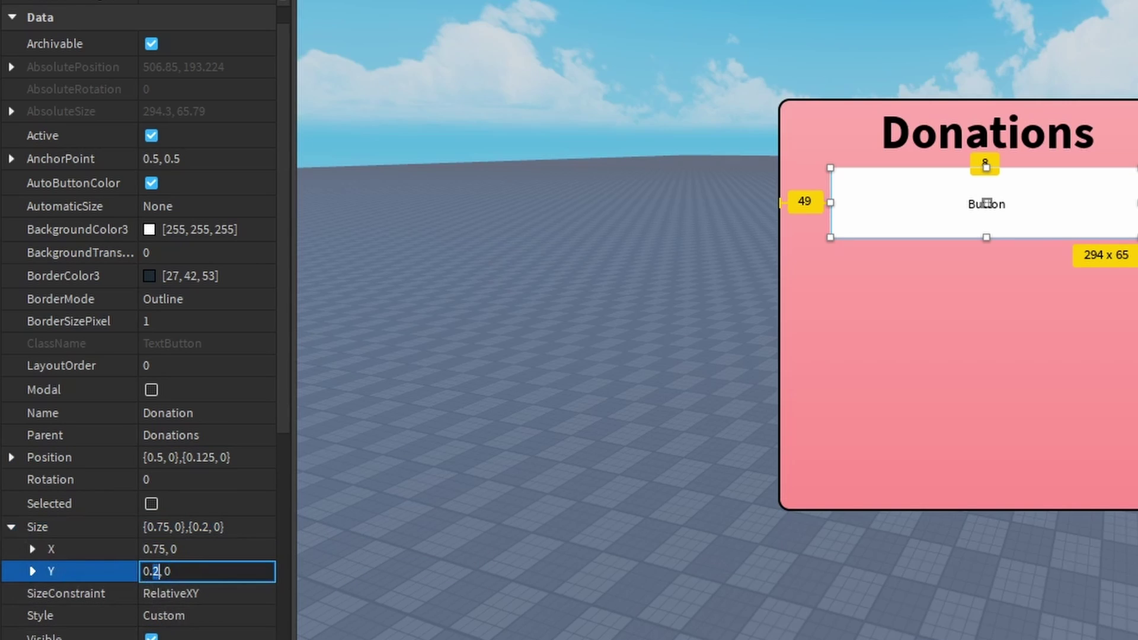
key("BackSpace")
type("175")
key("Return")
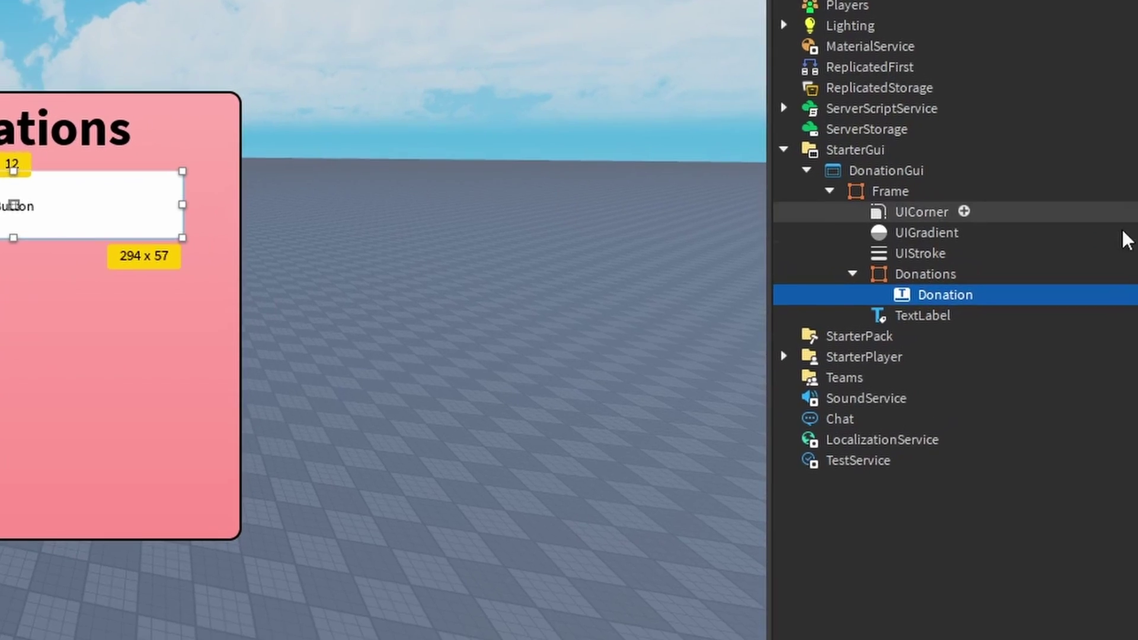
- Duplicate the Frame's UICorner, UIGradient and UIStroke and move the copies into the Donation button
left_click(901, 252)
left_click(860, 212, "shift")
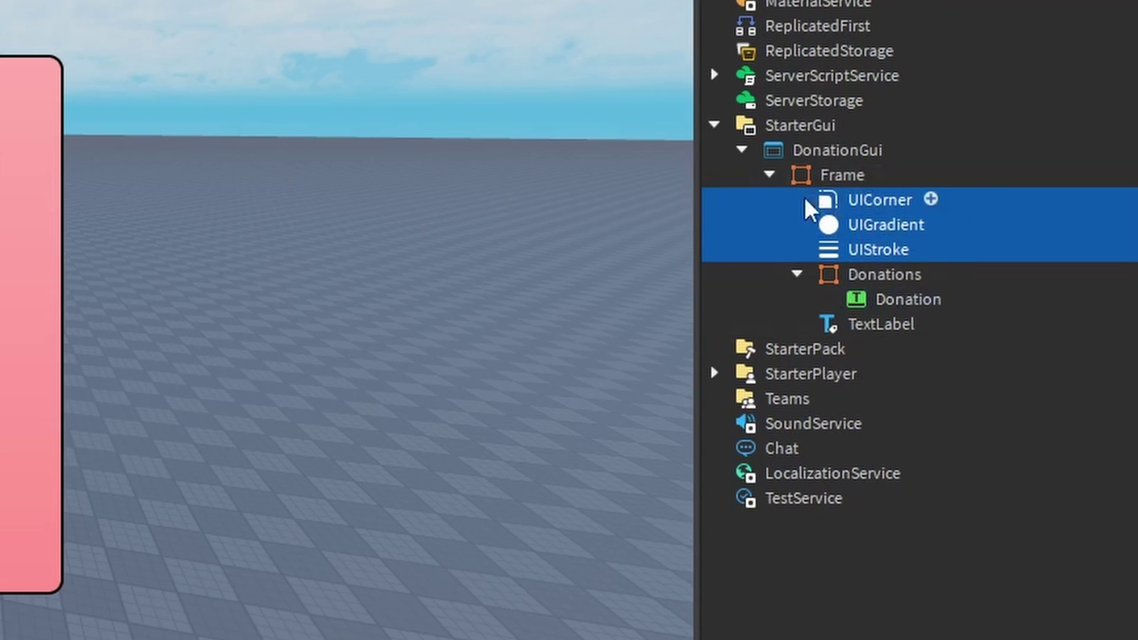
key("ctrl+d")
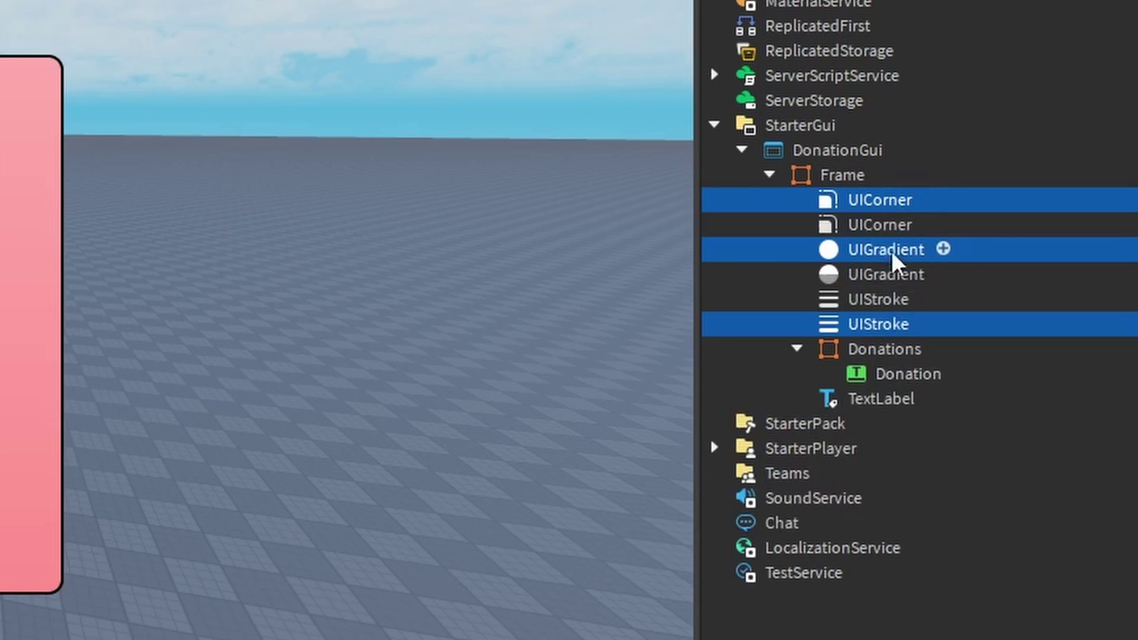
left_click_drag(863, 206, 946, 383)
- Set the Donation button's UIStroke ApplyStrokeMode to Border
left_click(877, 296)
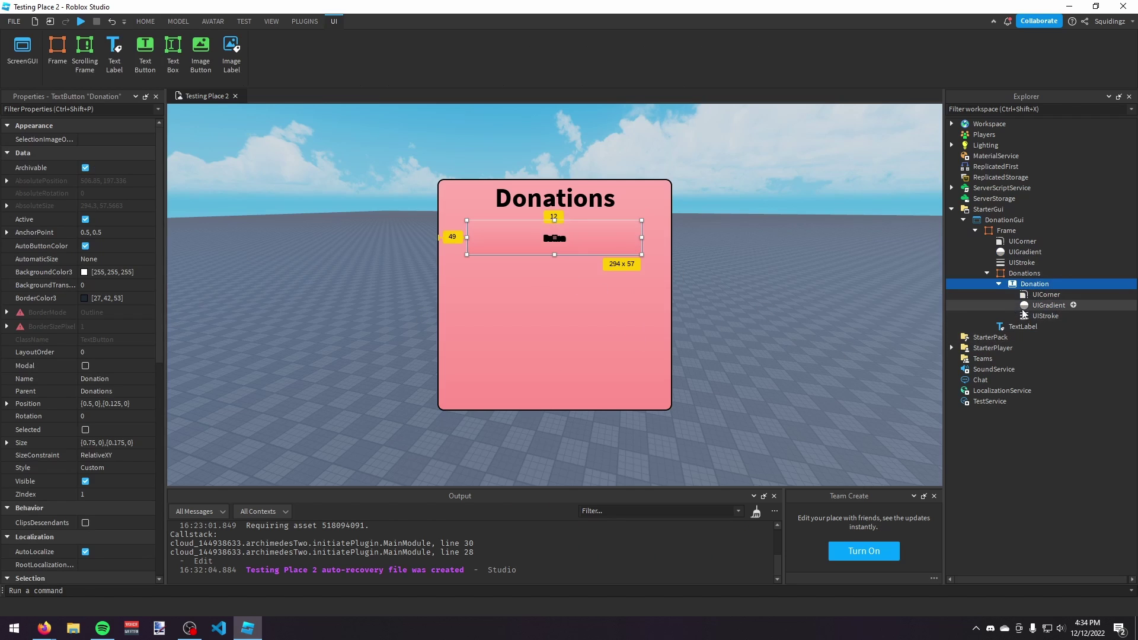
left_click(1045, 315)
left_click(113, 139)
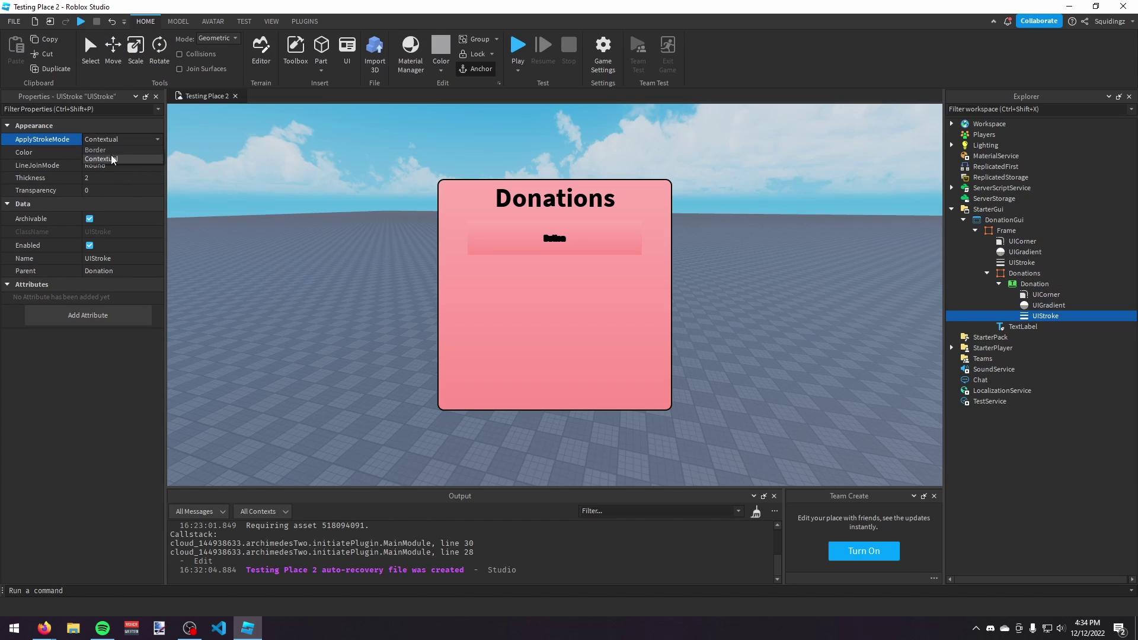
left_click(112, 150)
left_click(1038, 296)
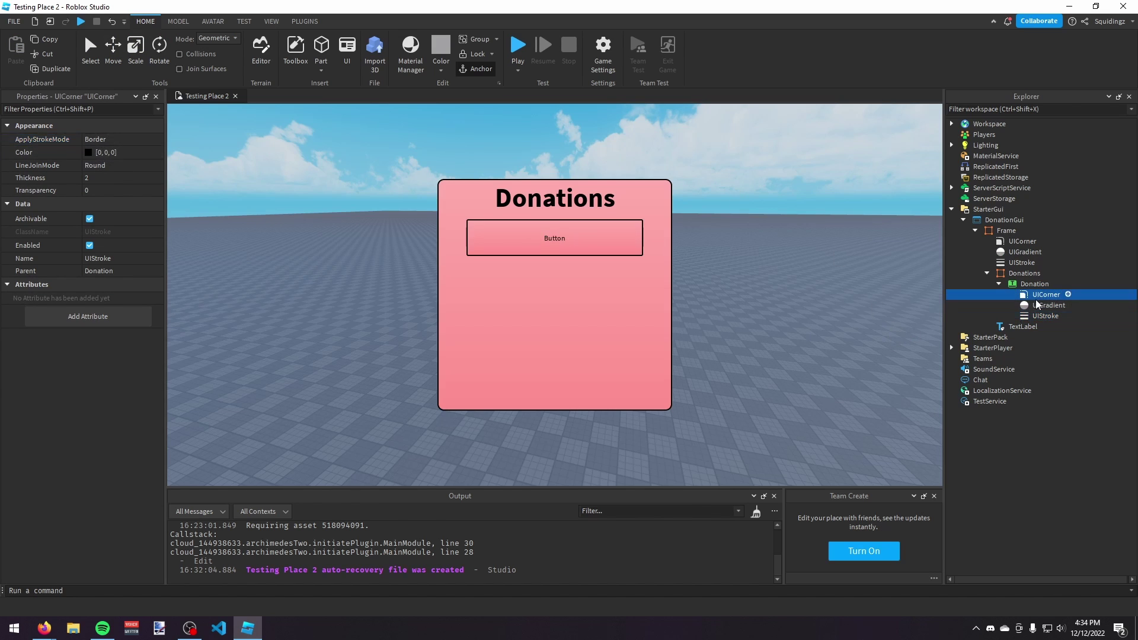
left_click(1034, 284)
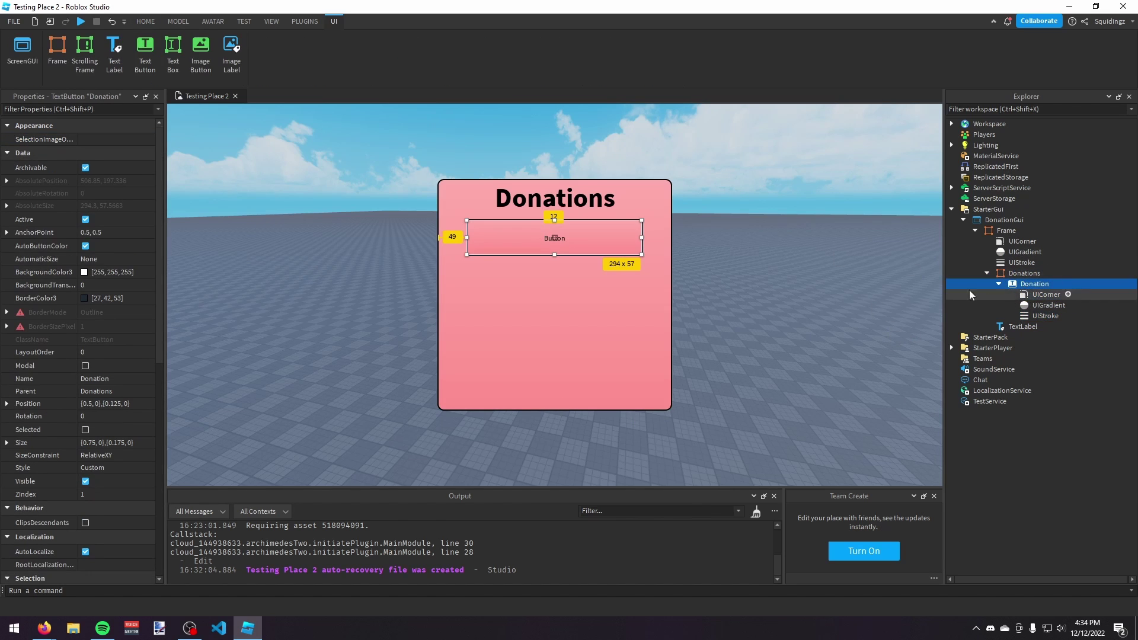
- Turn on TextScaled and bold for the Donation button's text
scroll(77, 415, "down", 8)
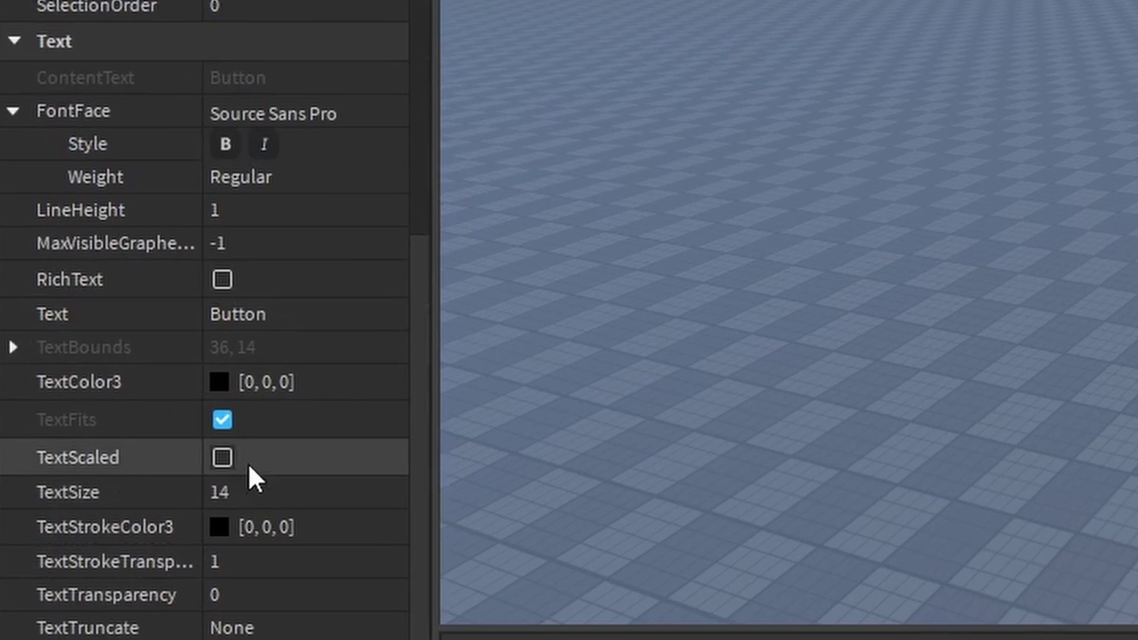
left_click(86, 423)
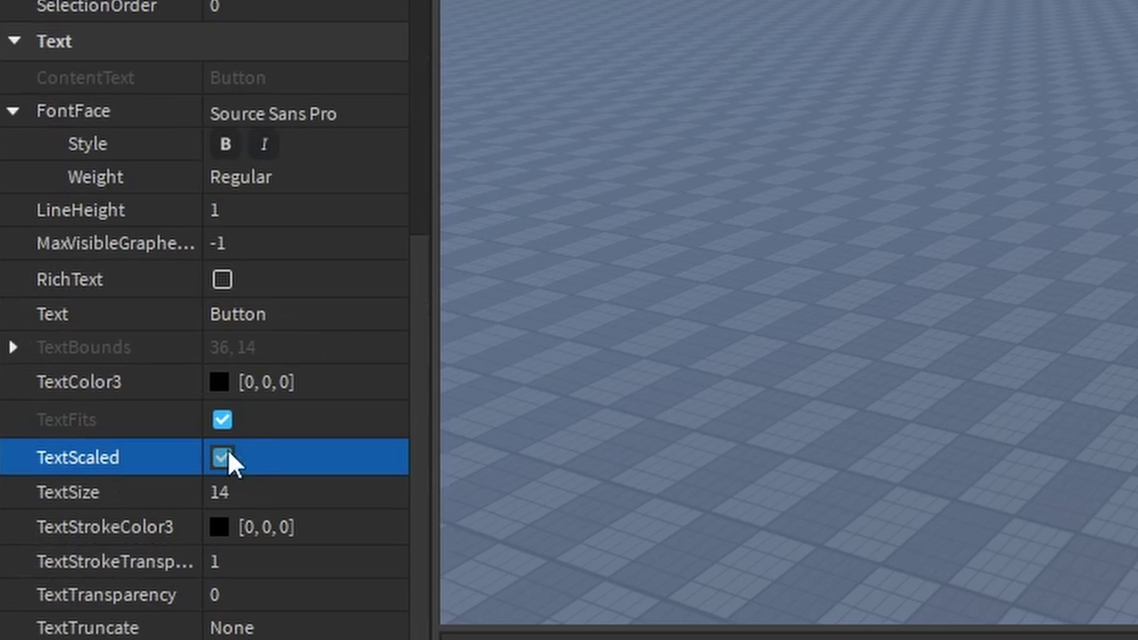
left_click(226, 144)
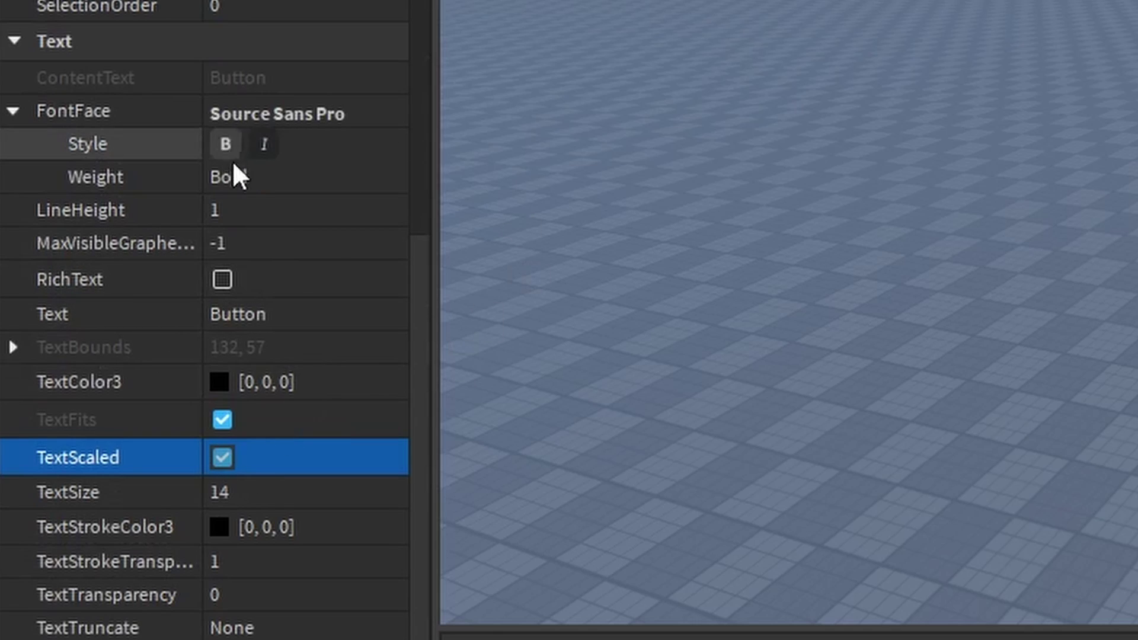
- Set the button label to R$5 and duplicate the button
left_click(325, 314)
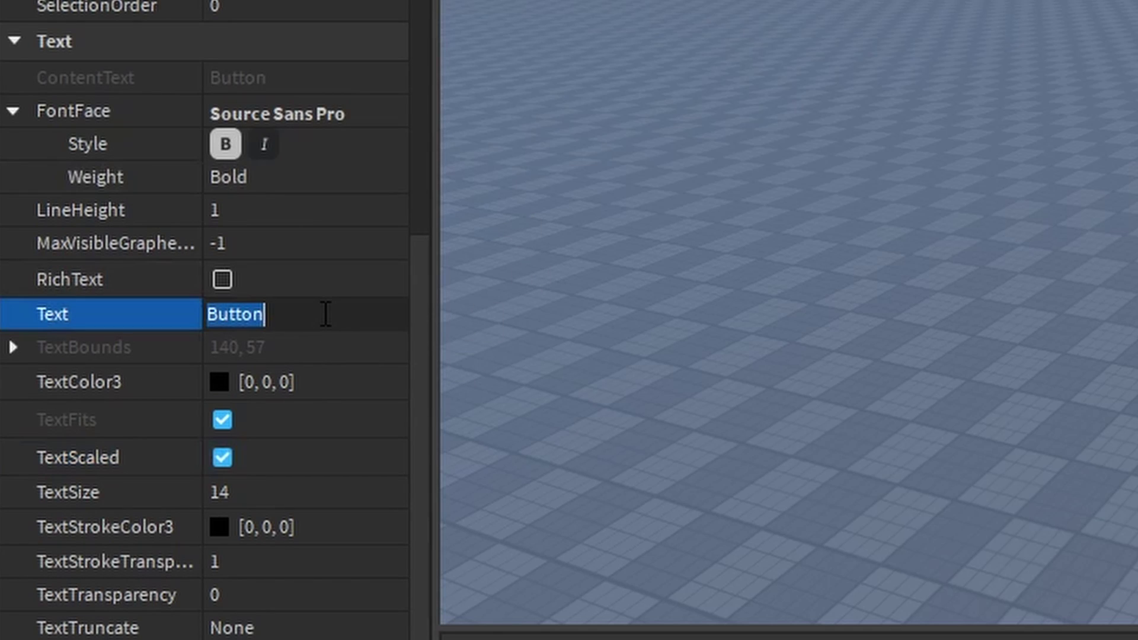
type("R$10")
key("Return")
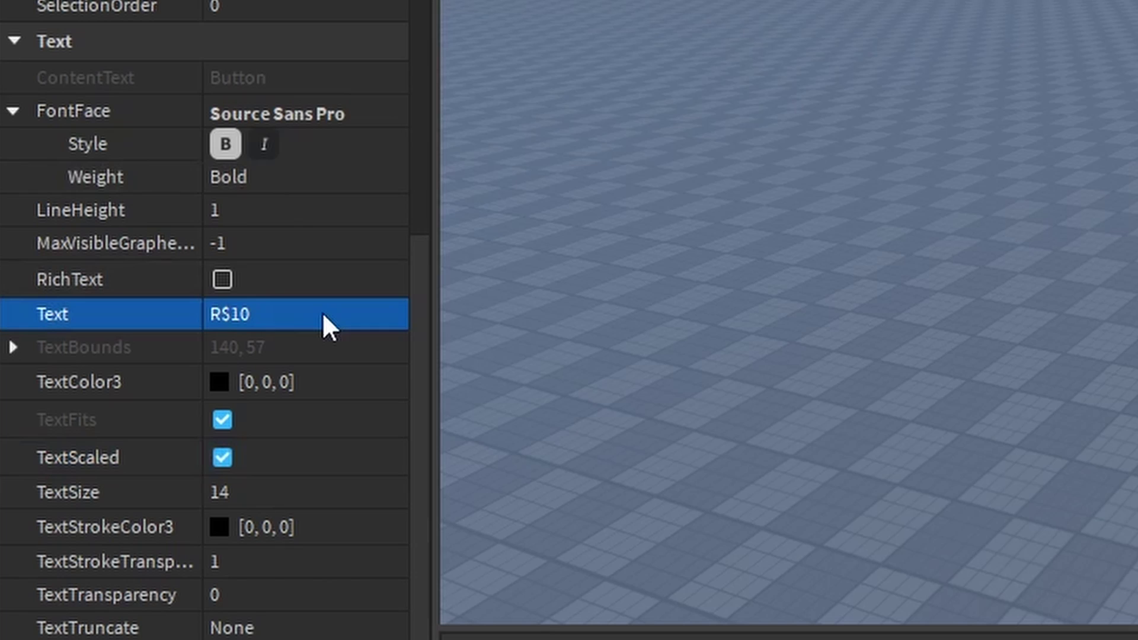
double_click(323, 314)
type("5")
key("Return")
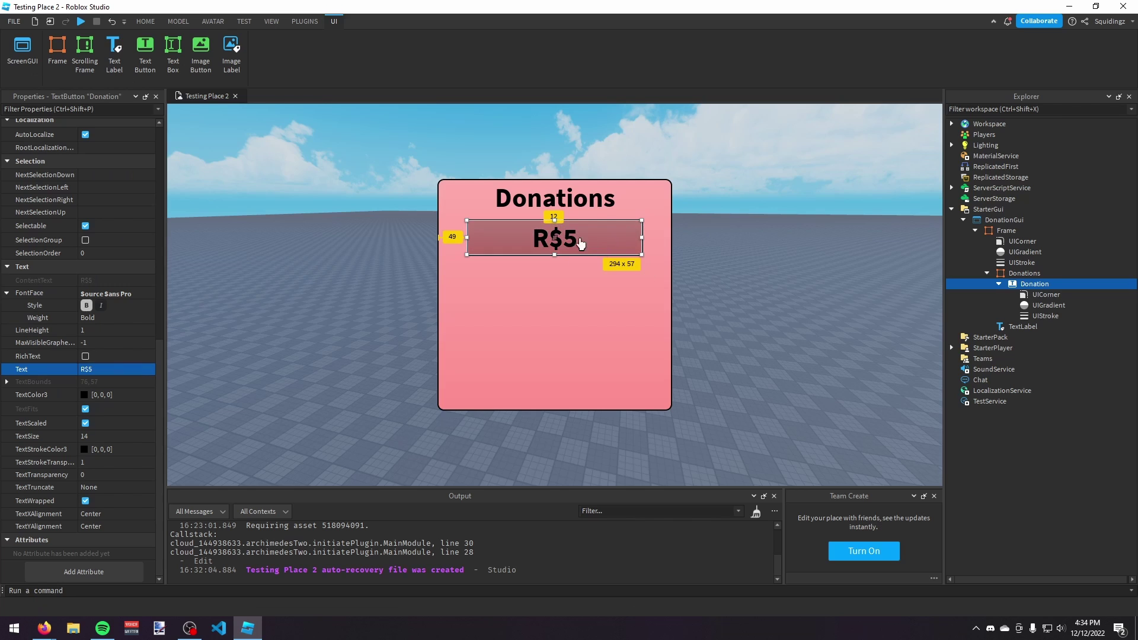
key("ctrl+d")
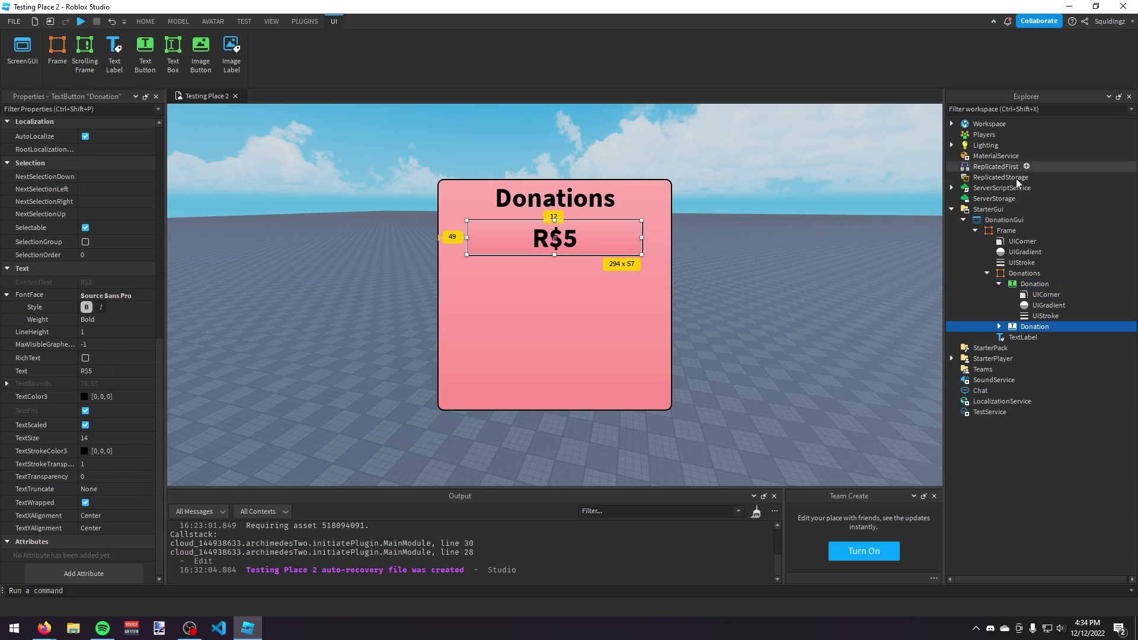
- Move the first button copy to Position Y 0.375 and relabel it R$15
scroll(101, 367, "up", 6)
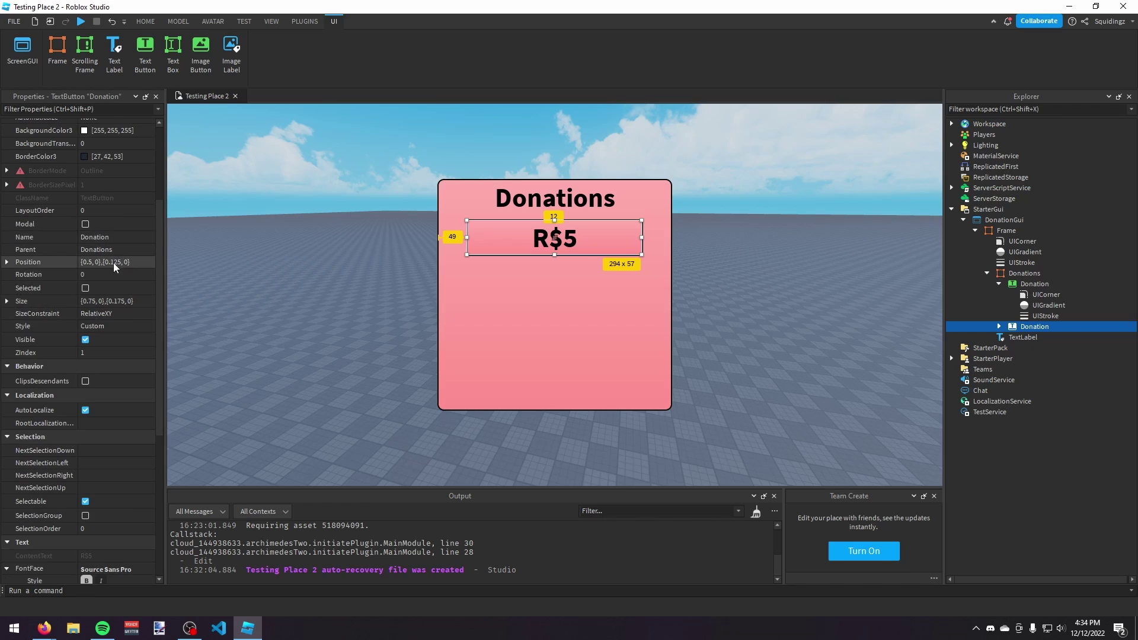
double_click(112, 262)
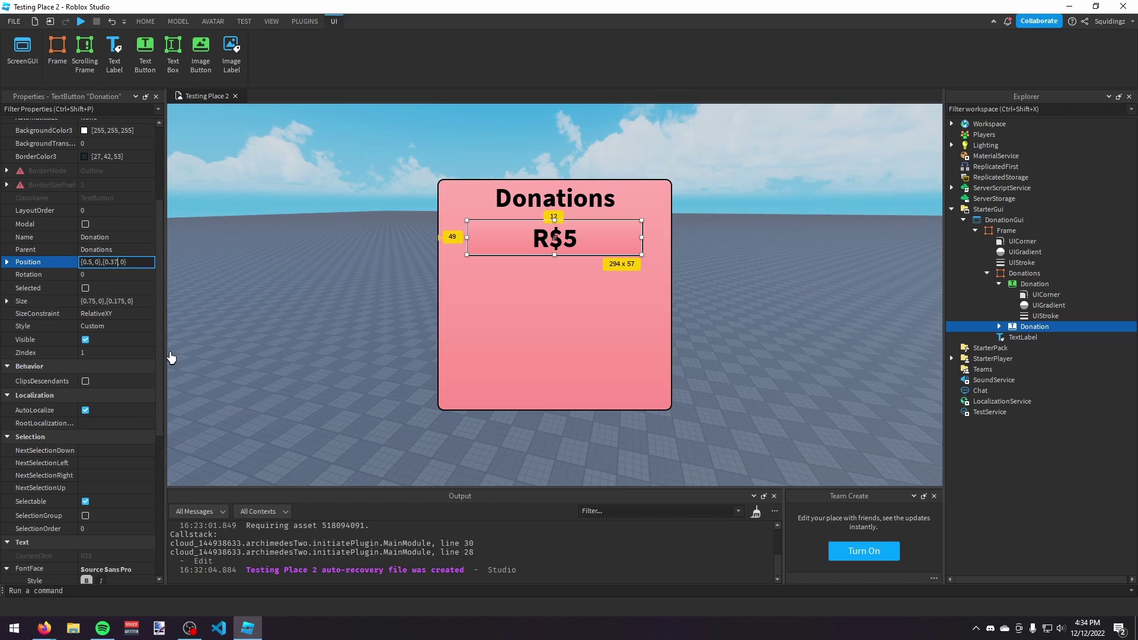
key("Return")
scroll(118, 357, "down", 6)
double_click(87, 371)
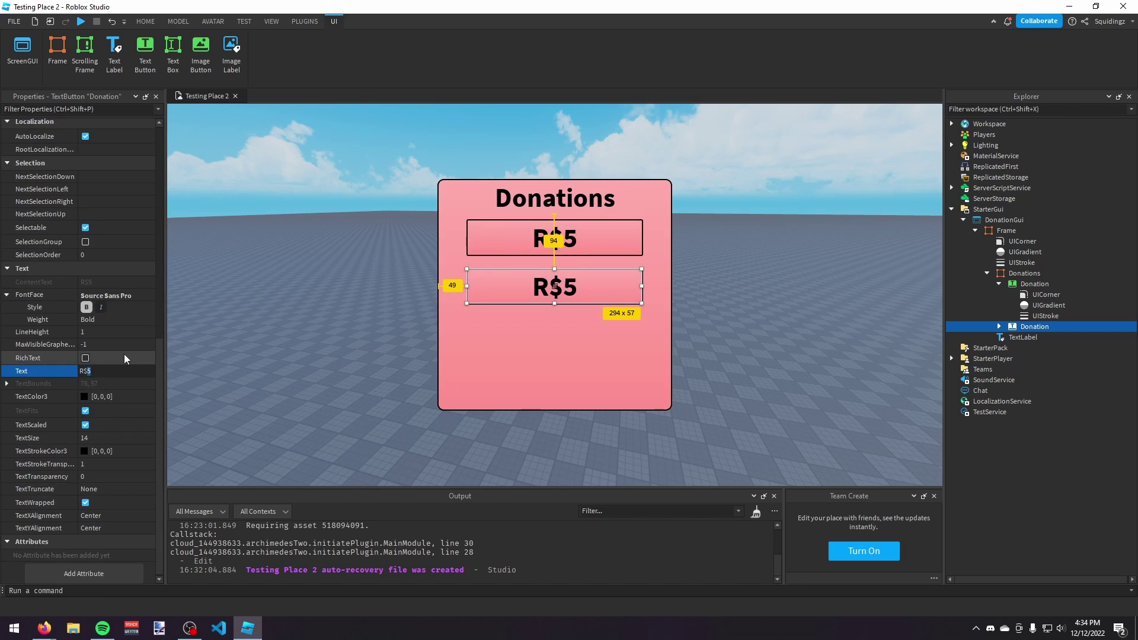
type("15")
key("Return")
- Duplicate the R$15 button, set its Position Y to 0.625, and relabel it R$25
key("ctrl+d")
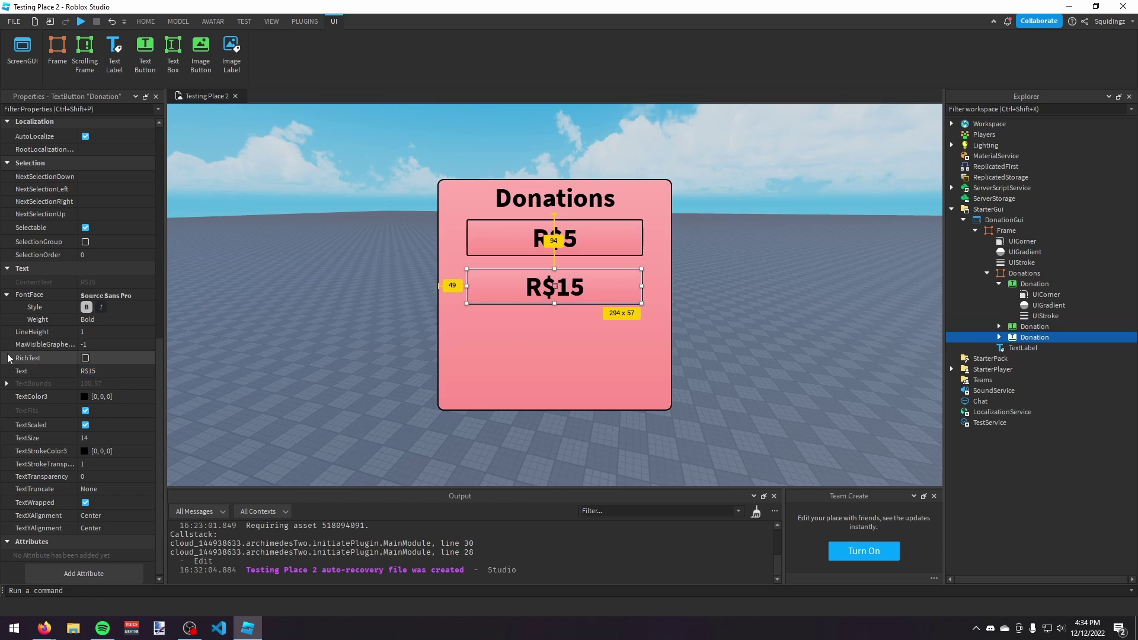
scroll(93, 336, "up", 6)
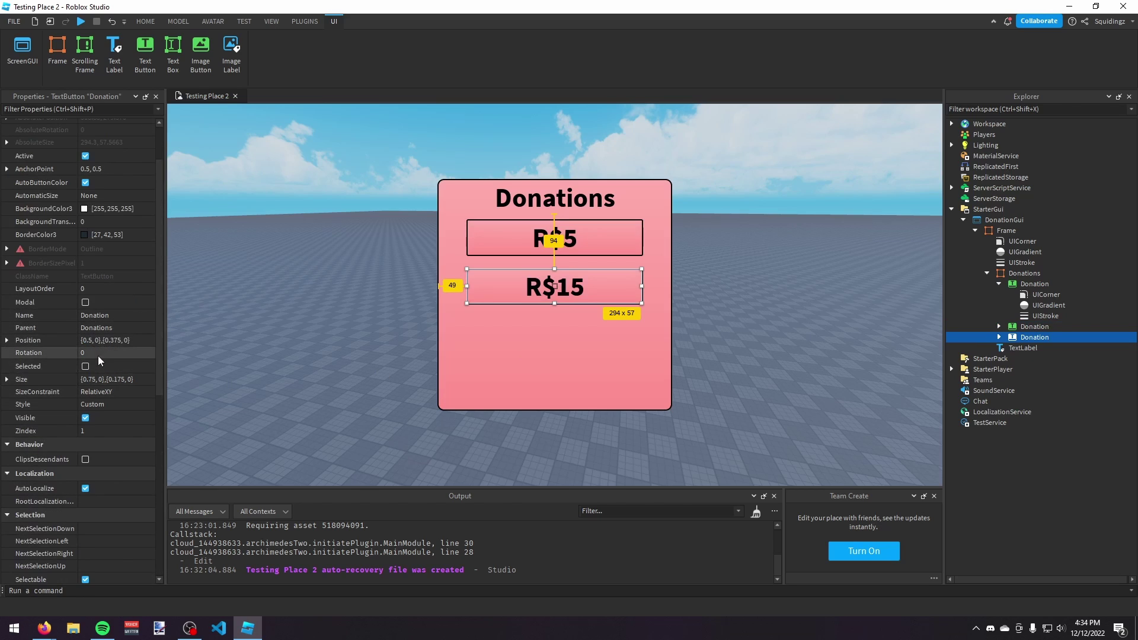
double_click(118, 340)
type("625")
key("Return")
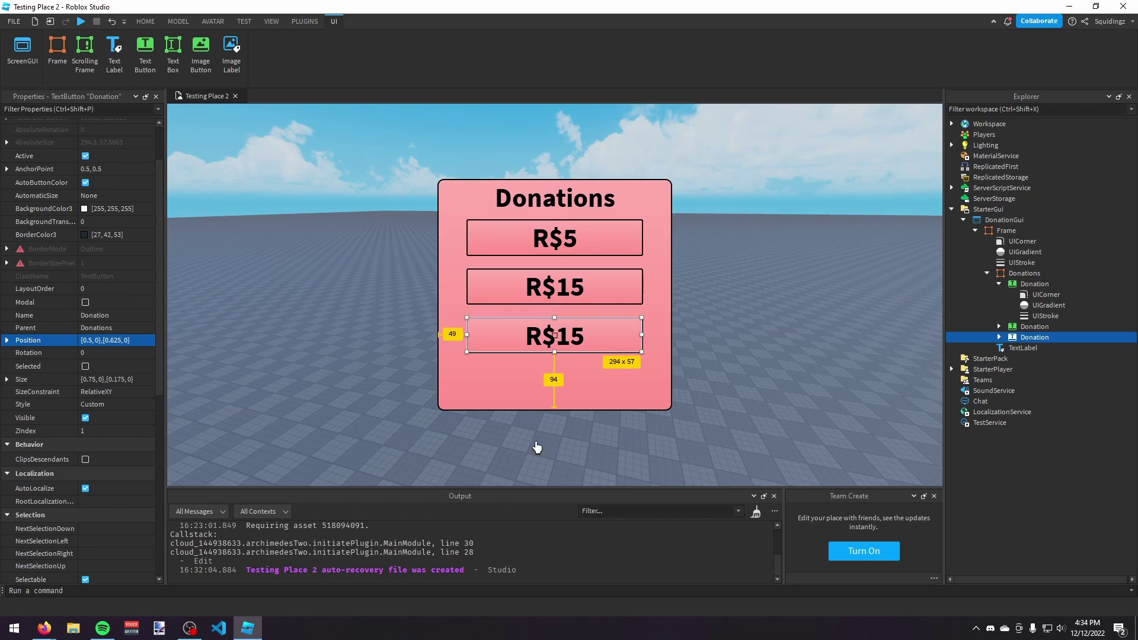
scroll(69, 429, "down", 6)
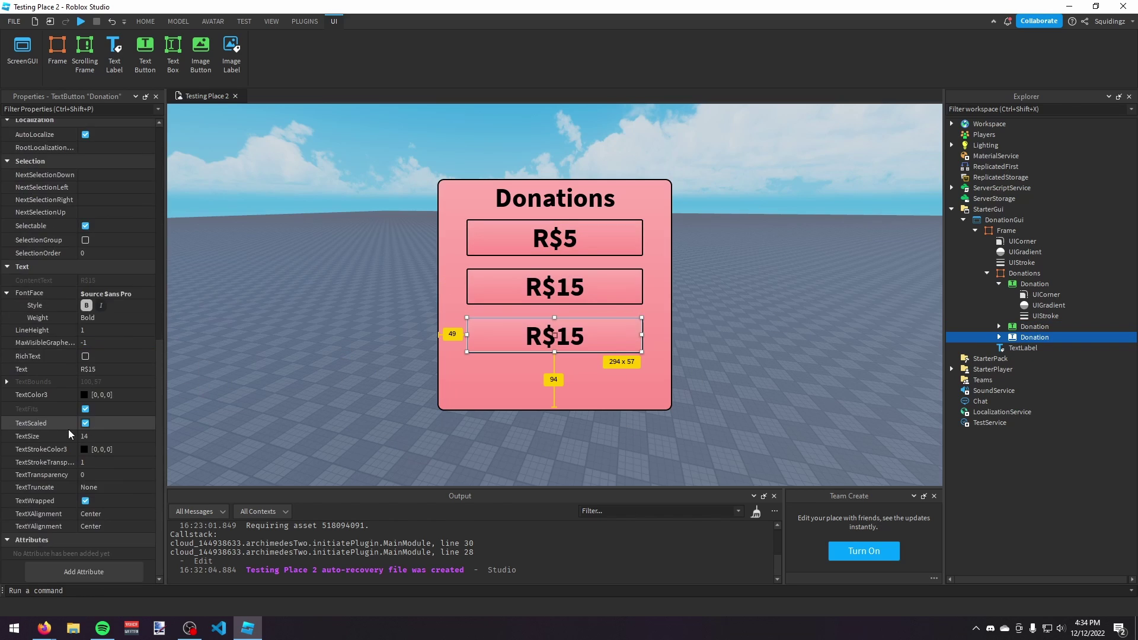
double_click(119, 369)
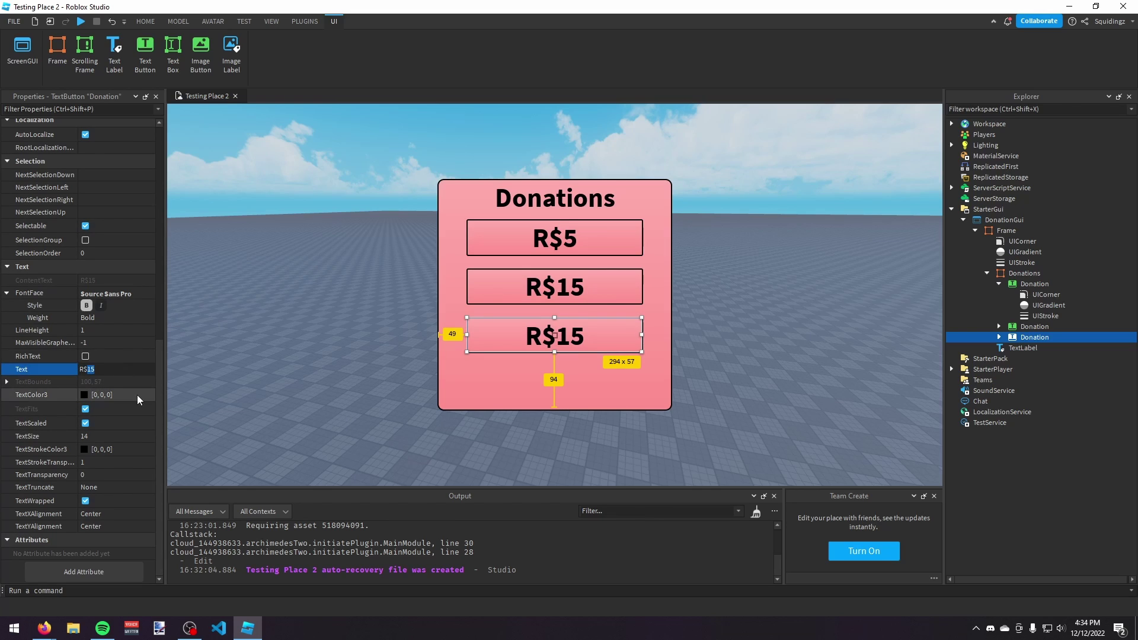
type("25")
key("Return")
- Duplicate the R$25 button and place the fourth copy at Position Y 0.875
key("ctrl+d")
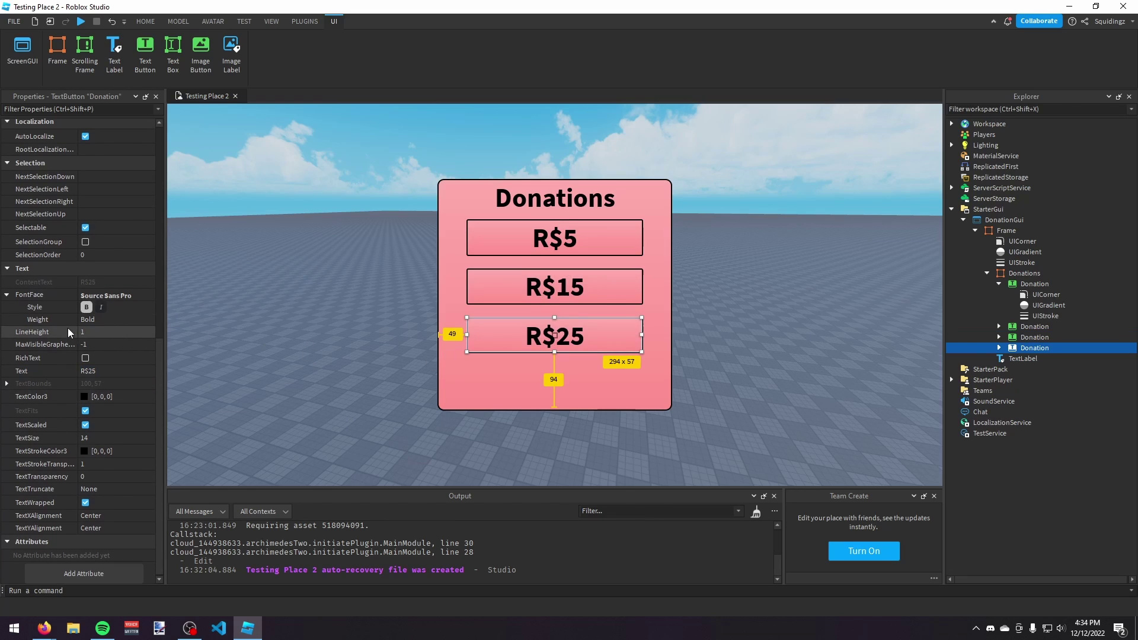
scroll(113, 314, "up", 6)
double_click(116, 301)
type("0.825")
key("Return")
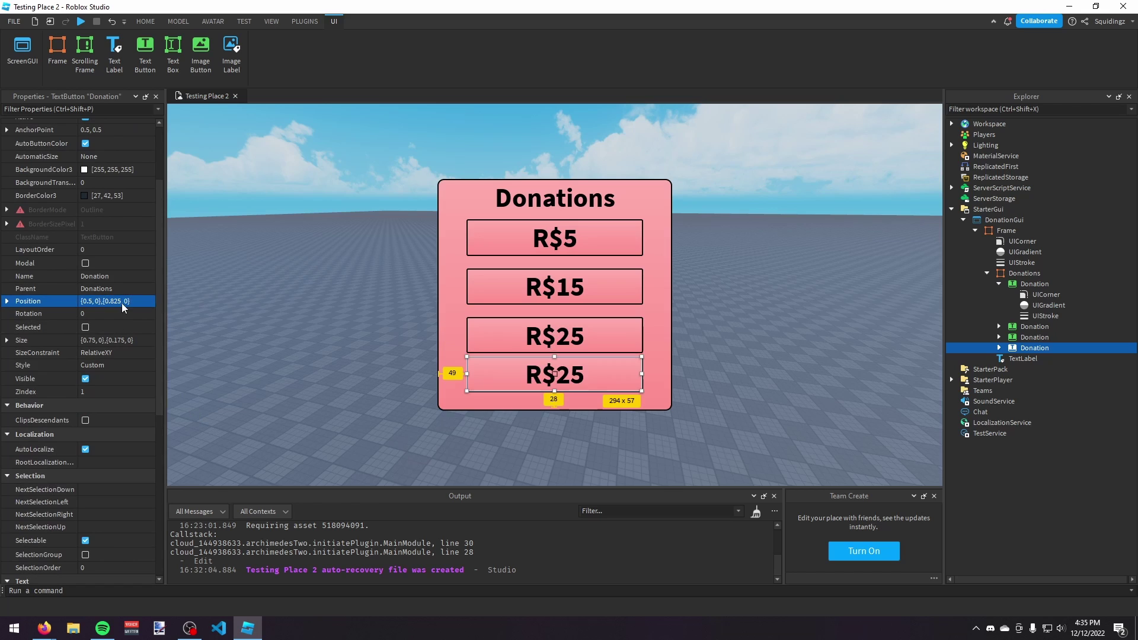
left_click(117, 303)
type("75")
key("Return")
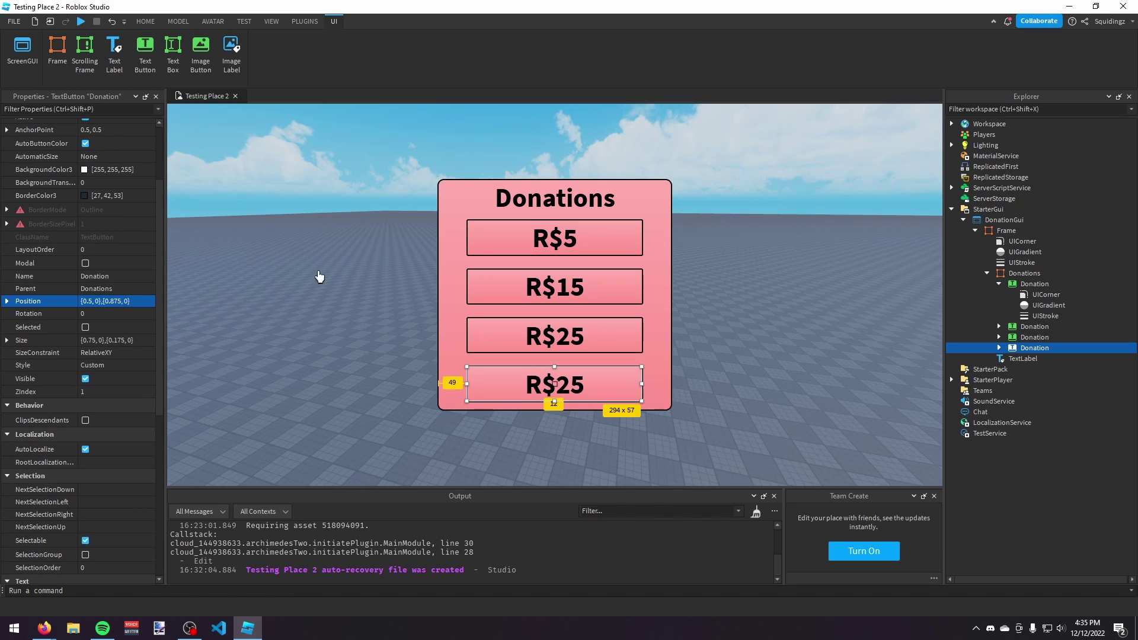